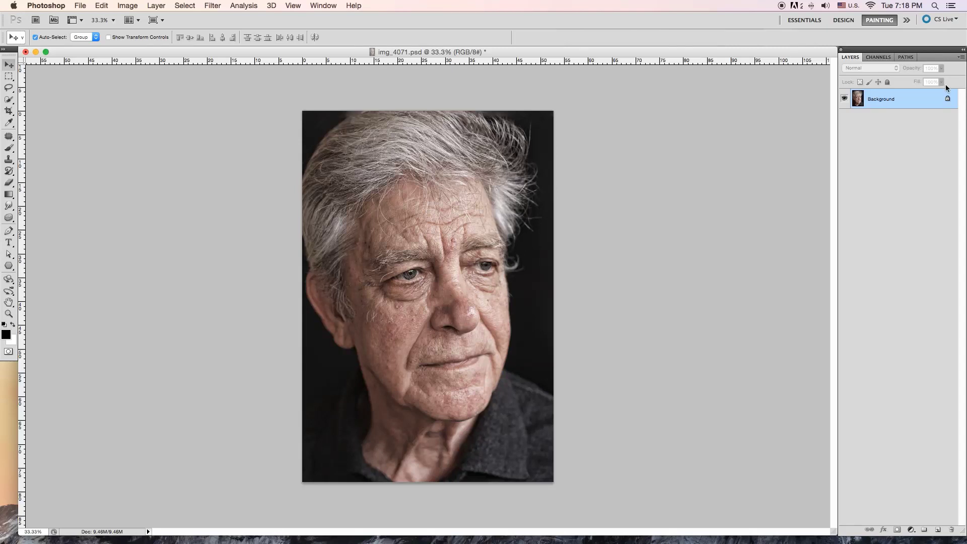
Step: Adjust the Layers panel display options
click(961, 56)
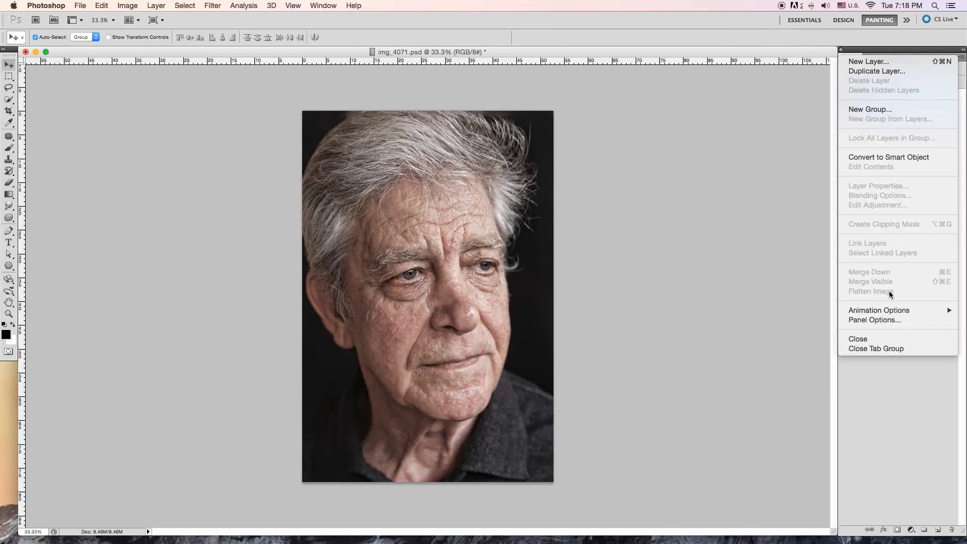
click(881, 321)
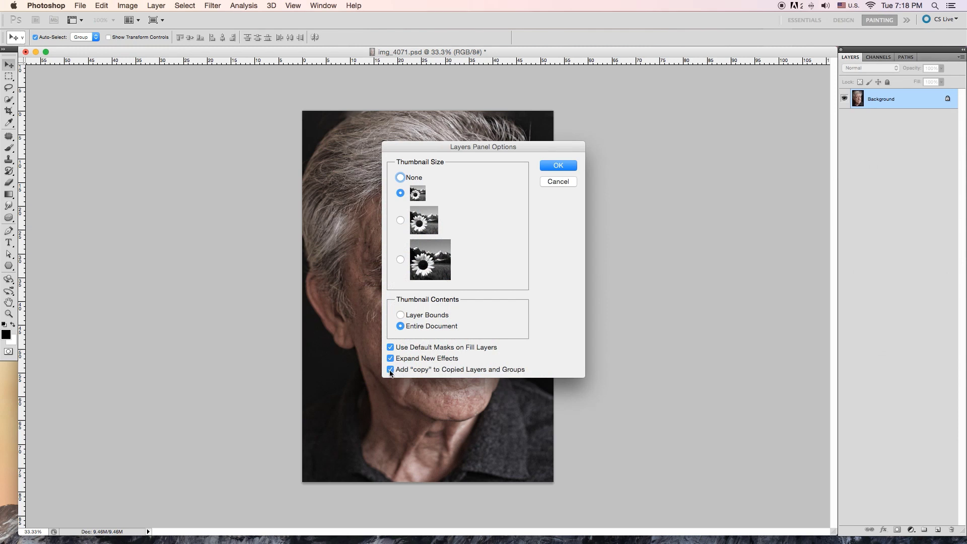
click(561, 167)
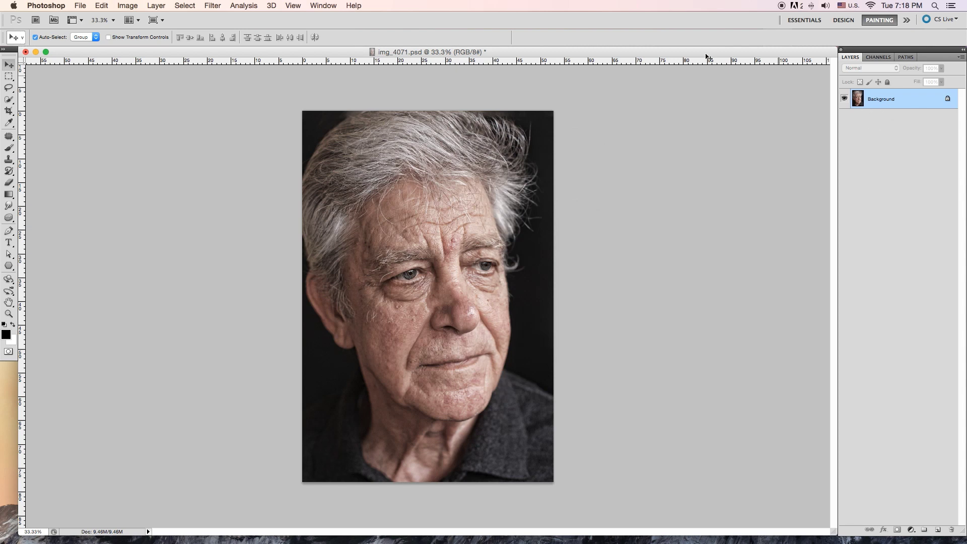
Step: Try a 2000 px width in Image Size, then cancel to keep the original 1496 px
click(128, 5)
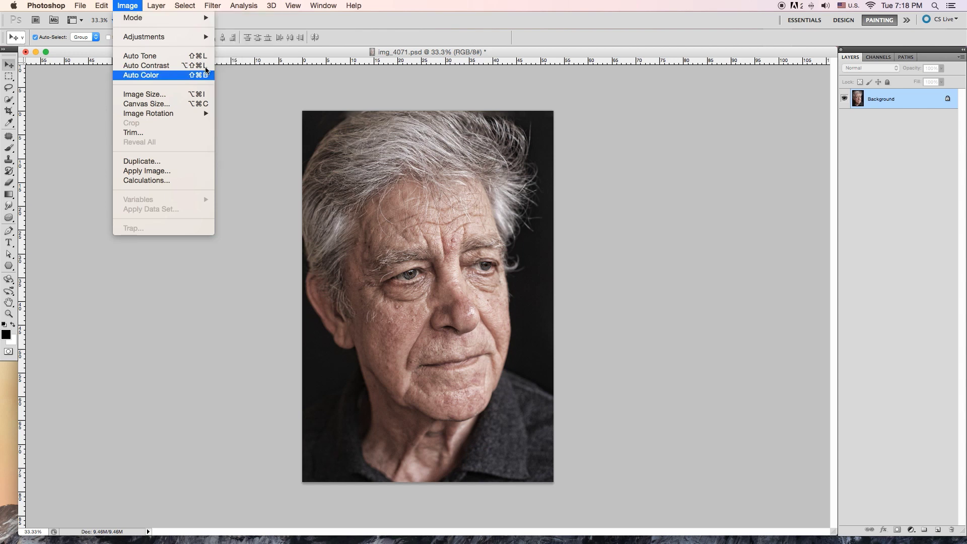
click(147, 96)
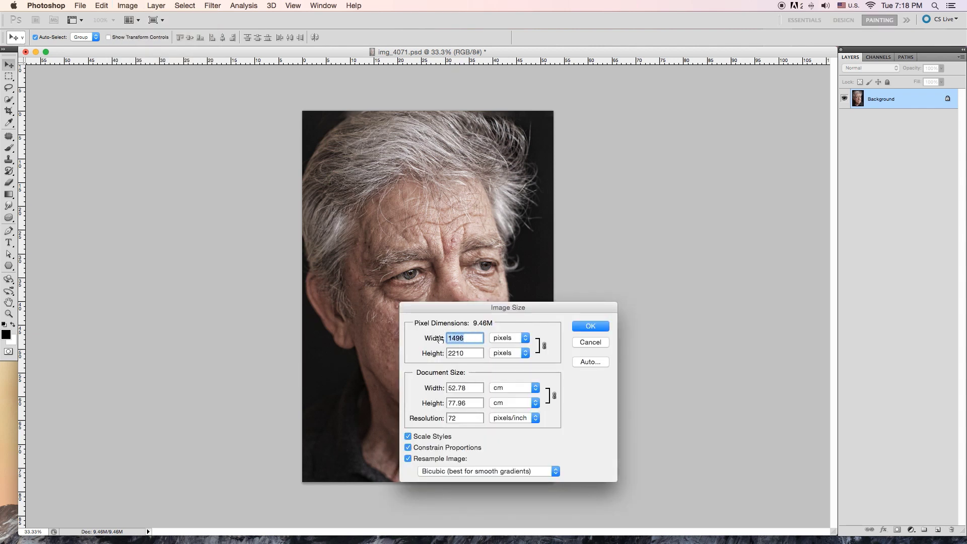
text(200)
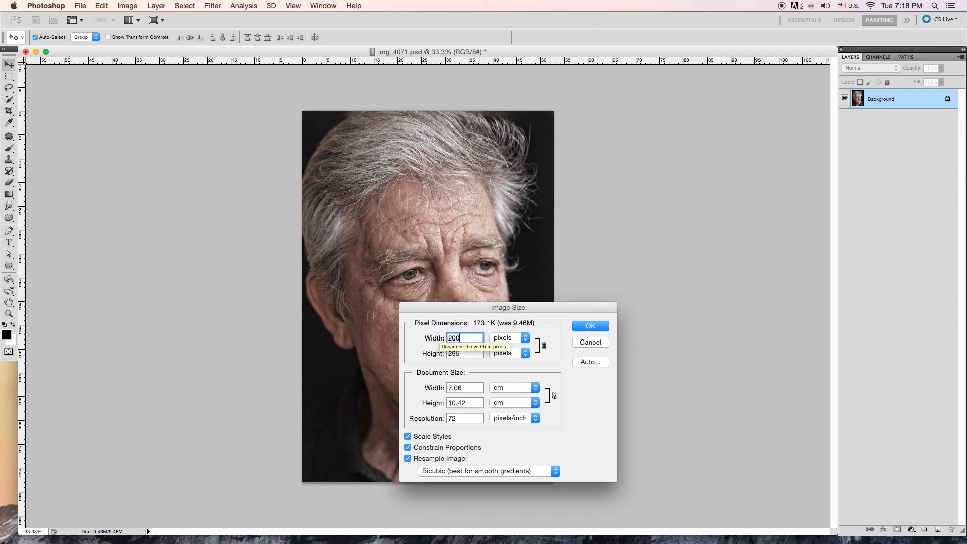
text(0)
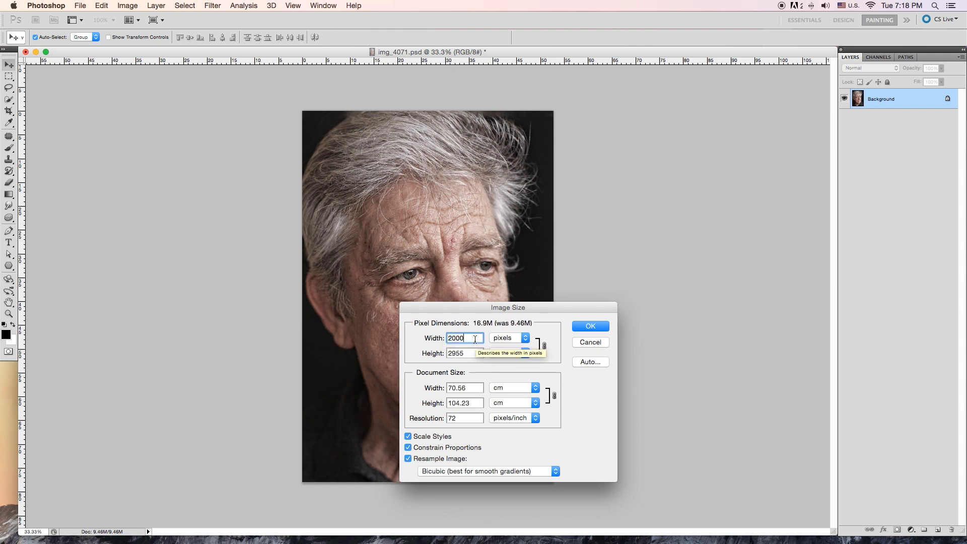
click(426, 355)
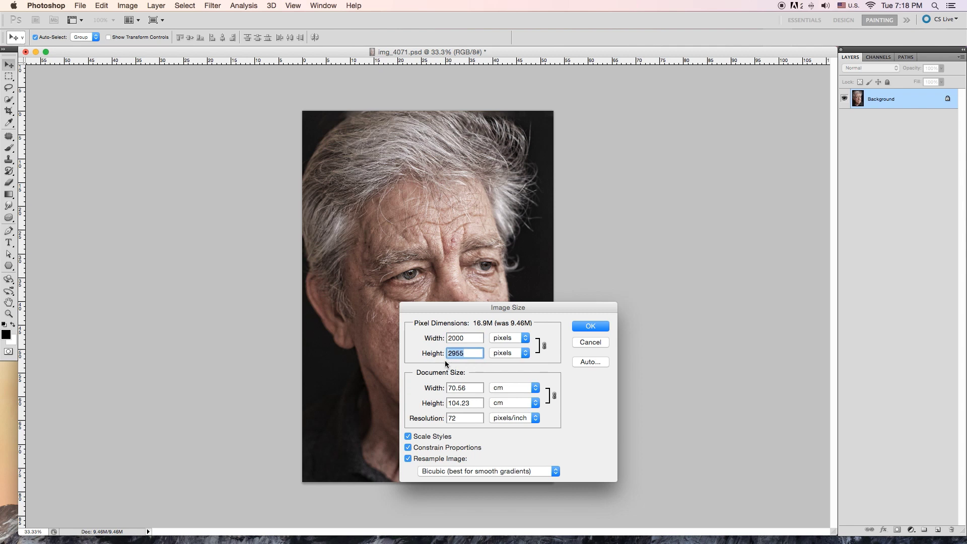
click(593, 343)
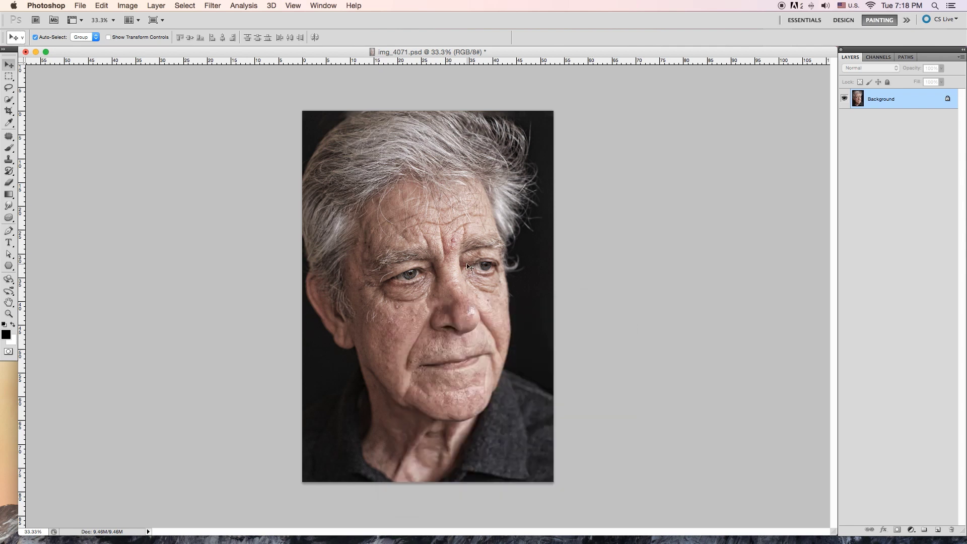
click(10, 148)
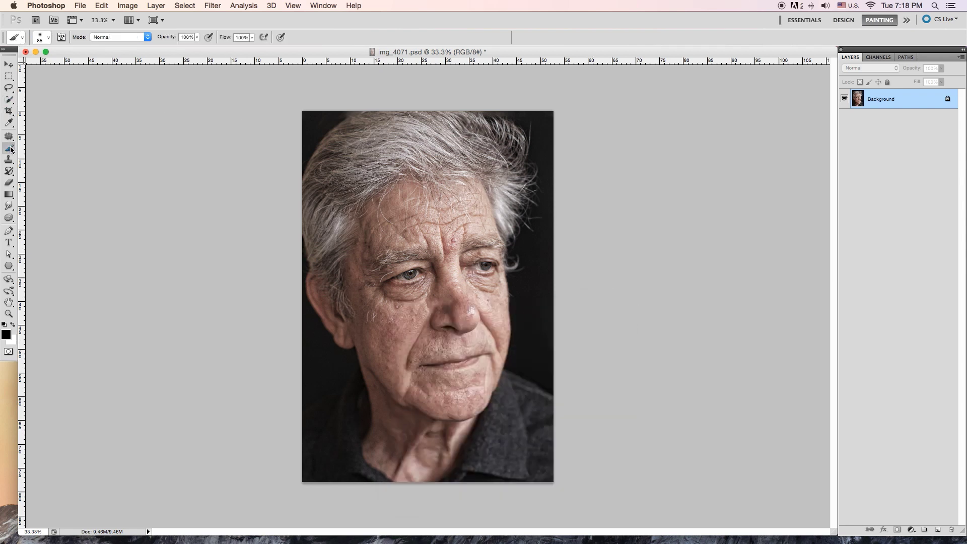
double_click(181, 36)
double_click(237, 39)
click(46, 6)
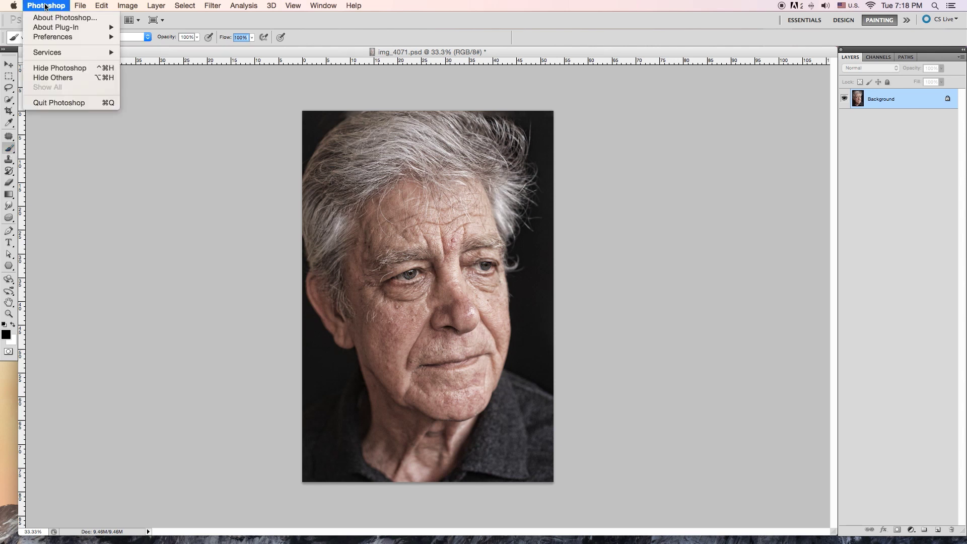
mouse_move(53, 37)
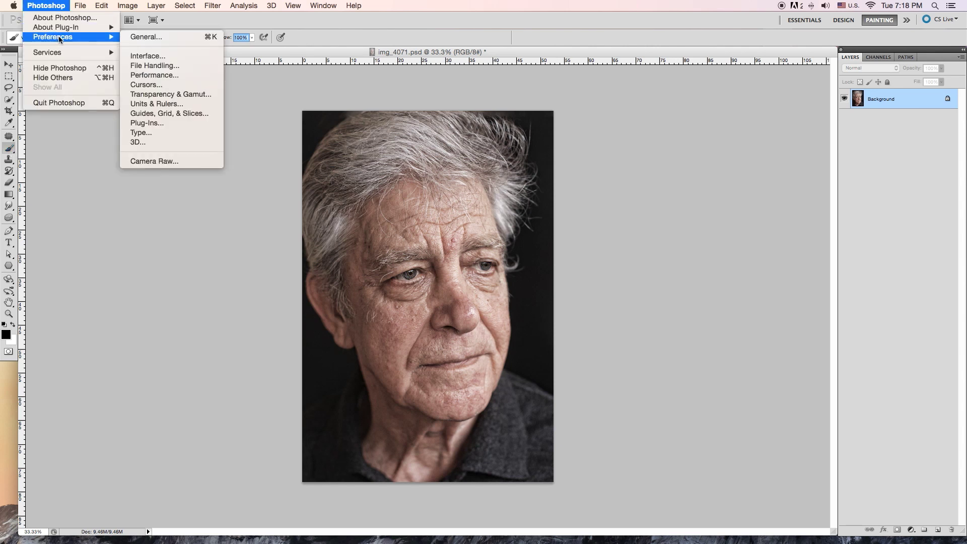
click(145, 56)
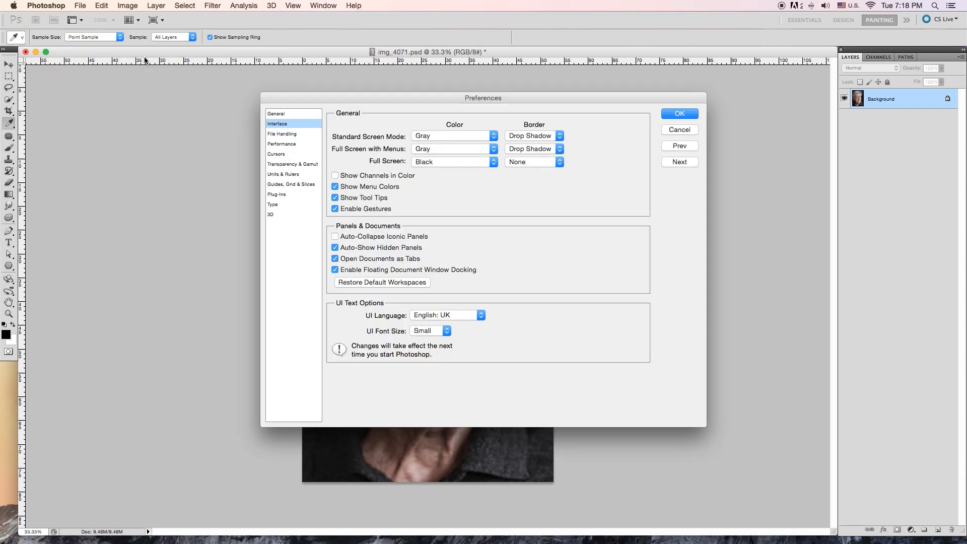
click(460, 315)
click(448, 317)
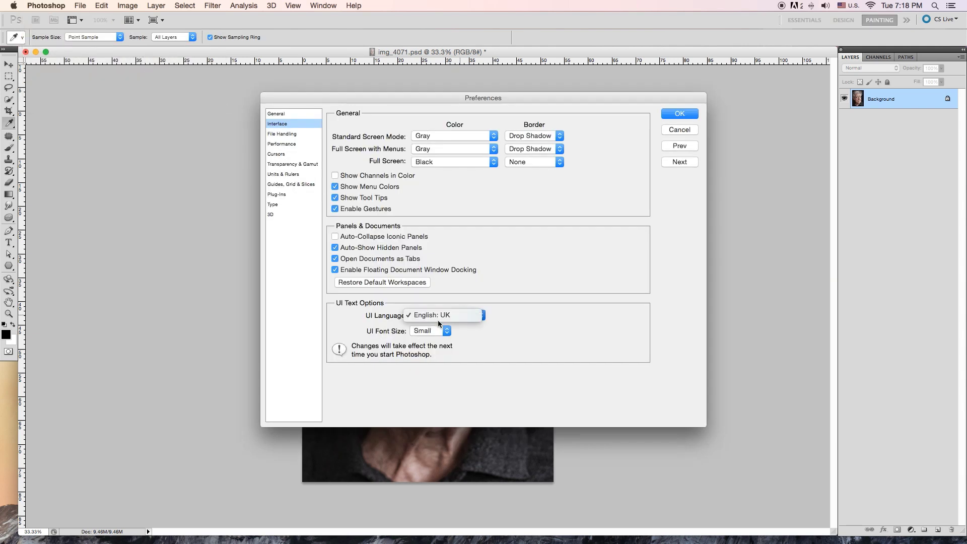
click(466, 316)
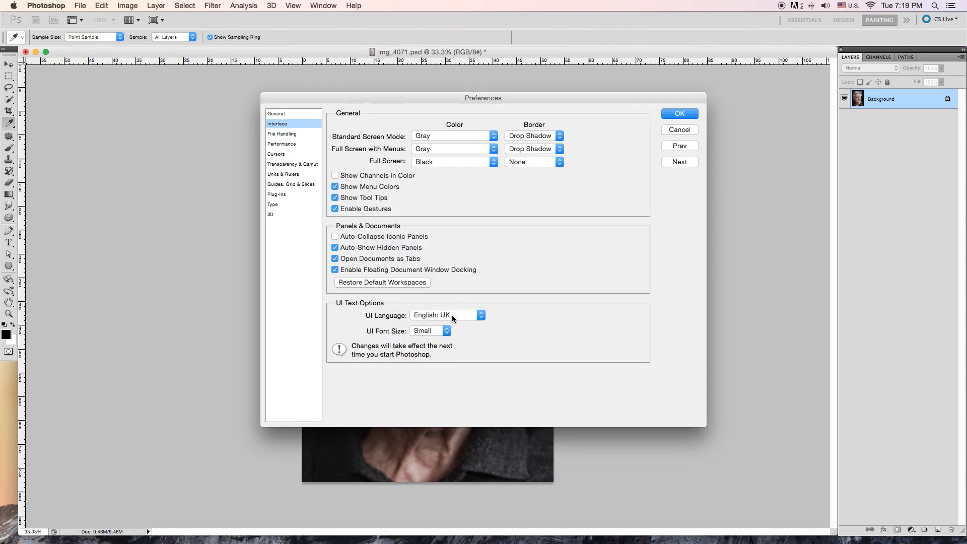
click(461, 314)
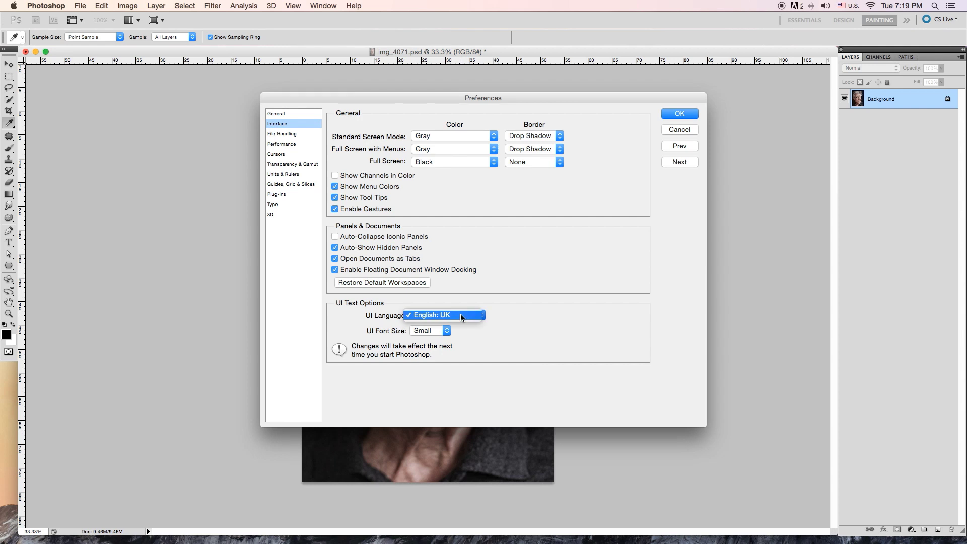
click(460, 315)
click(689, 113)
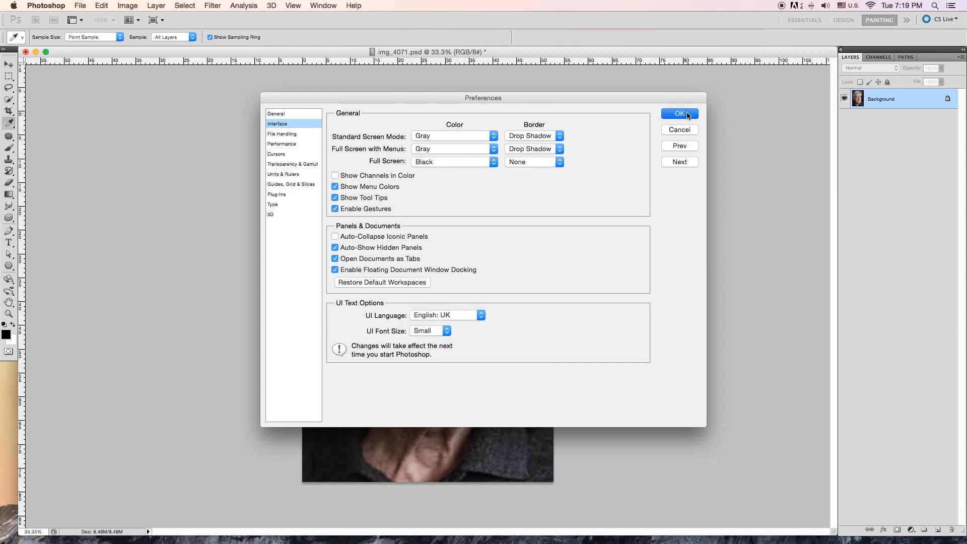
key(b)
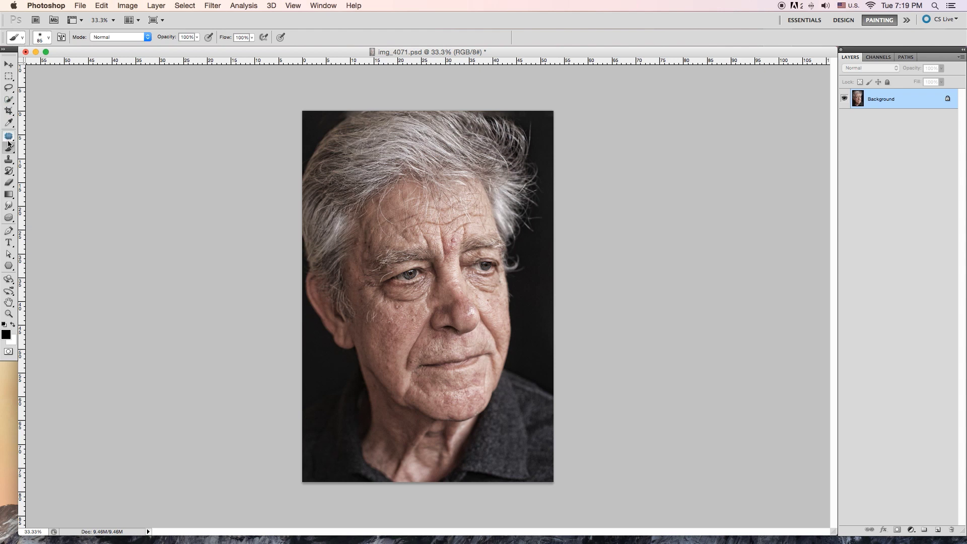
Step: Load Scribble Pen Sketch.abr from the Action File folder into the brush presets
click(48, 39)
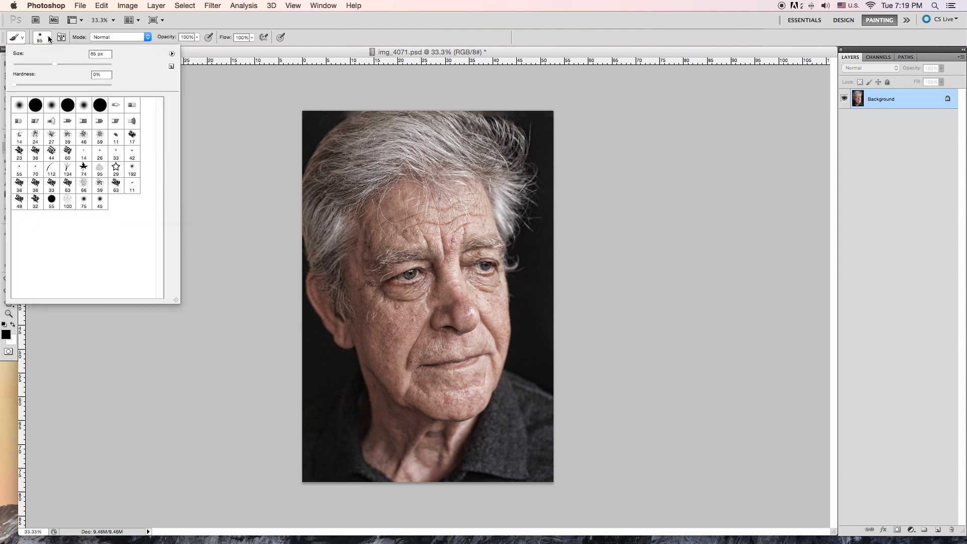
click(172, 54)
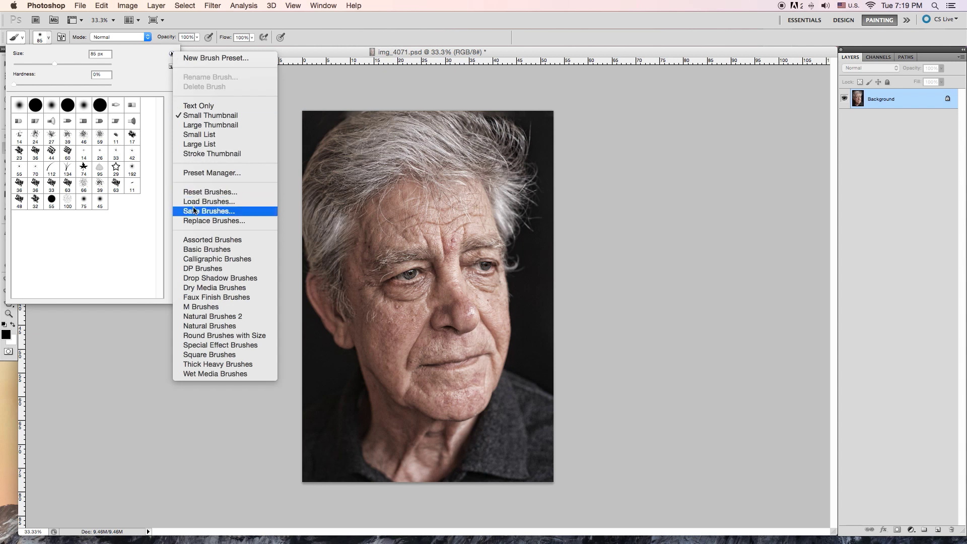
click(212, 203)
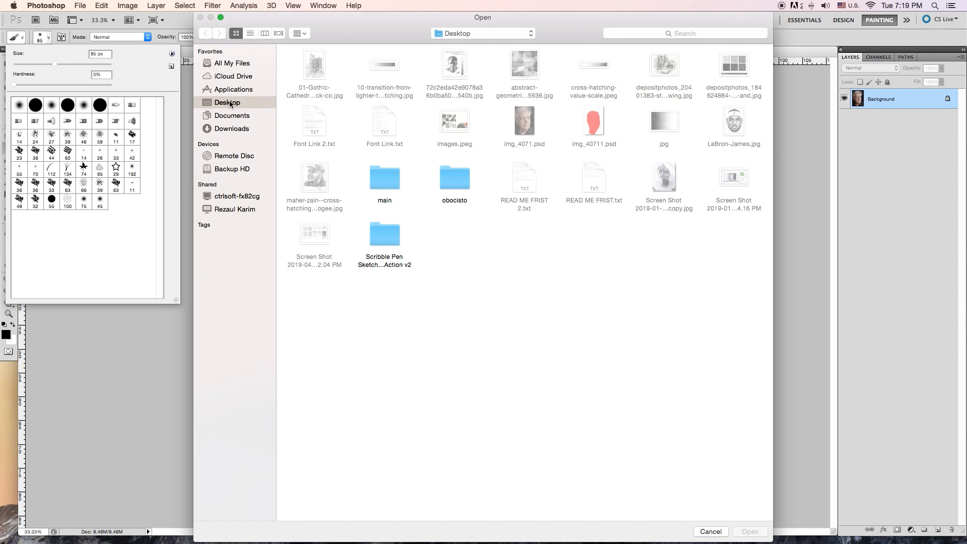
double_click(391, 235)
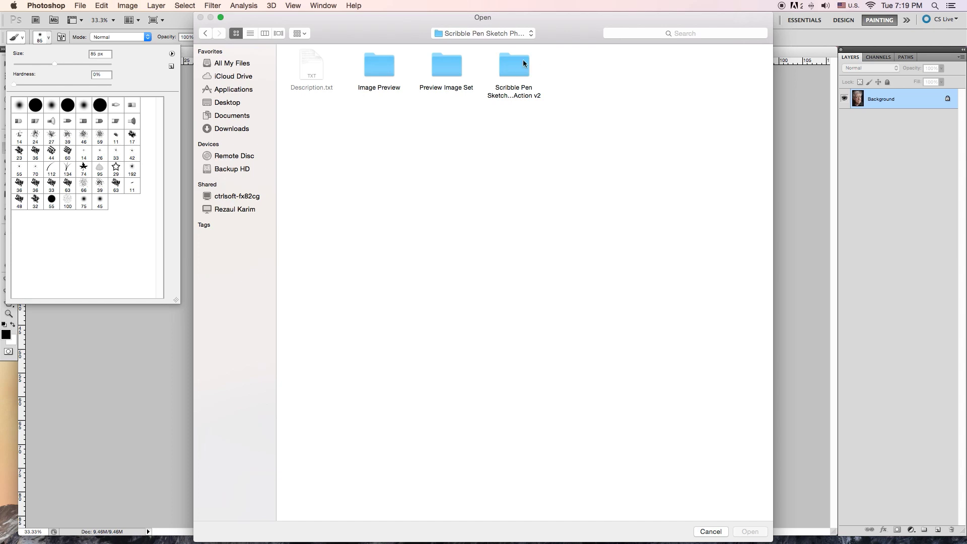
click(512, 64)
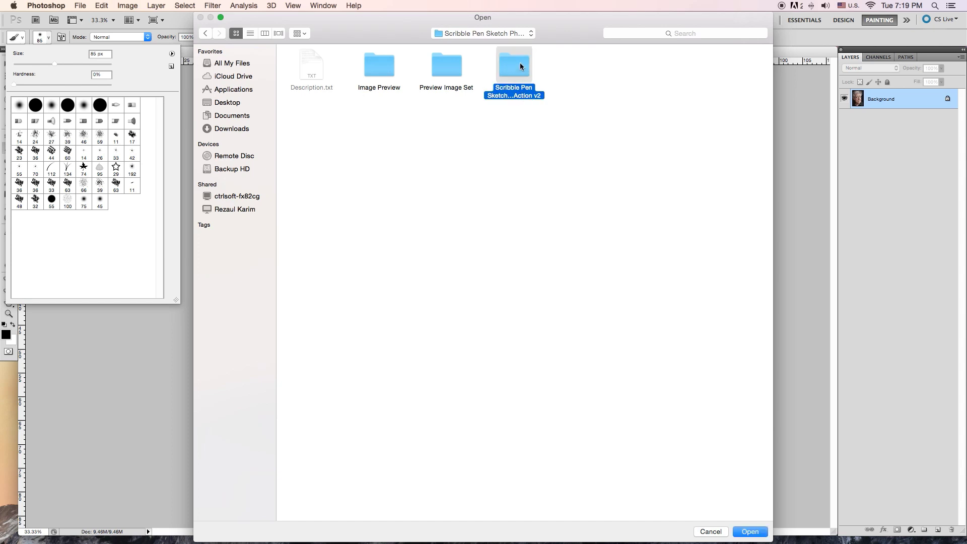
double_click(520, 65)
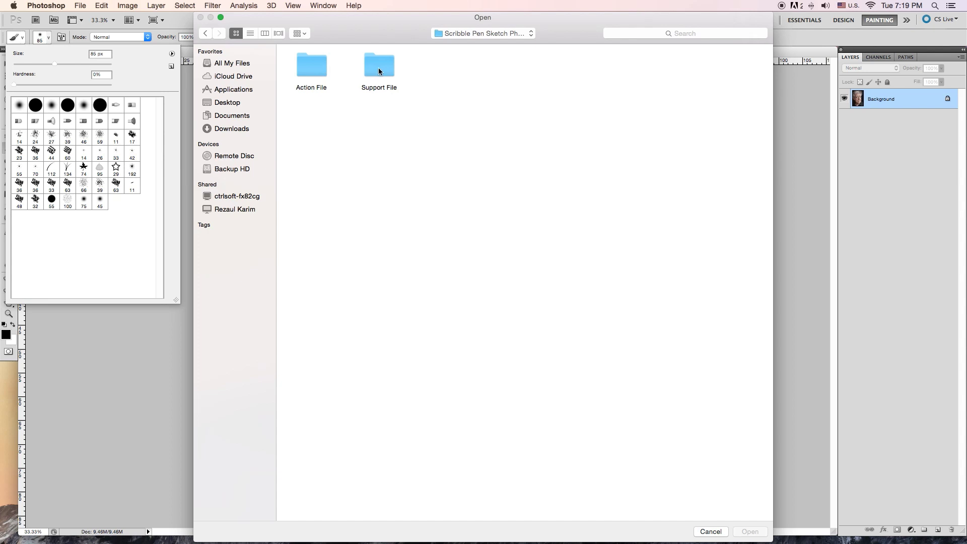
double_click(313, 66)
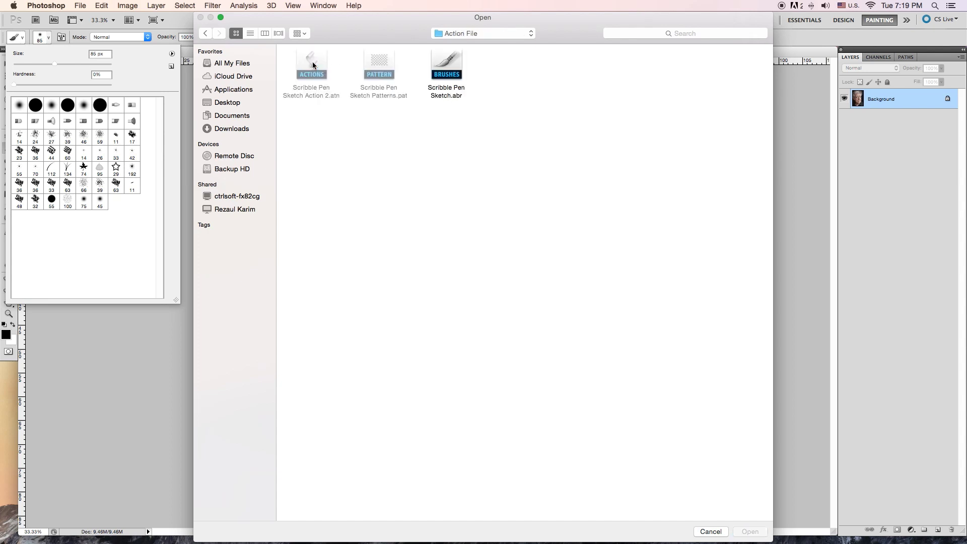
click(447, 71)
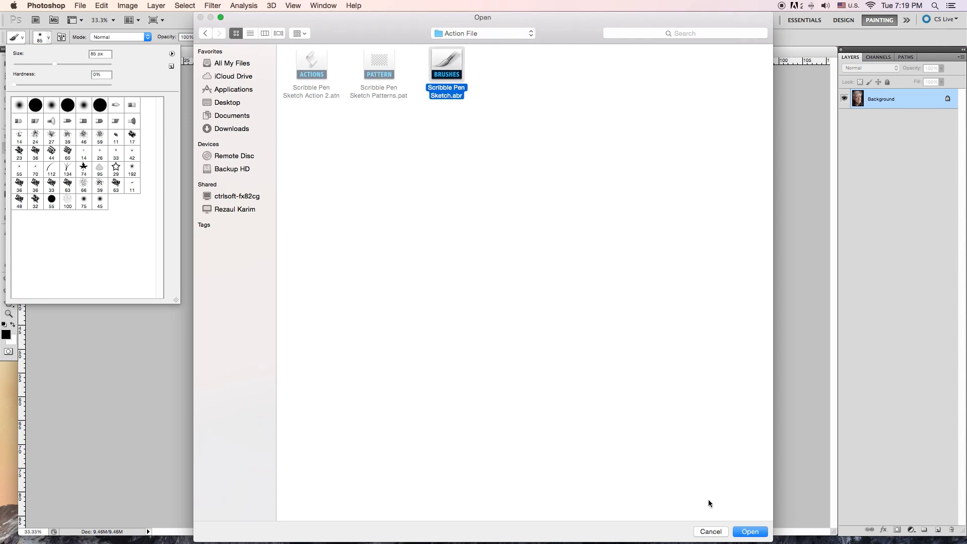
click(750, 531)
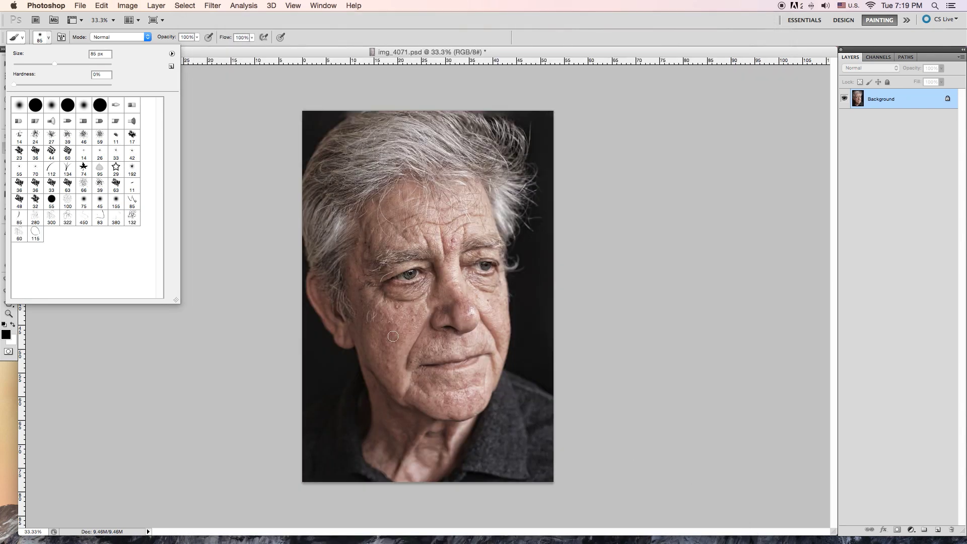
Step: Load Scribble Pen Sketch Patterns.pat as patterns through the Preset Manager
click(172, 53)
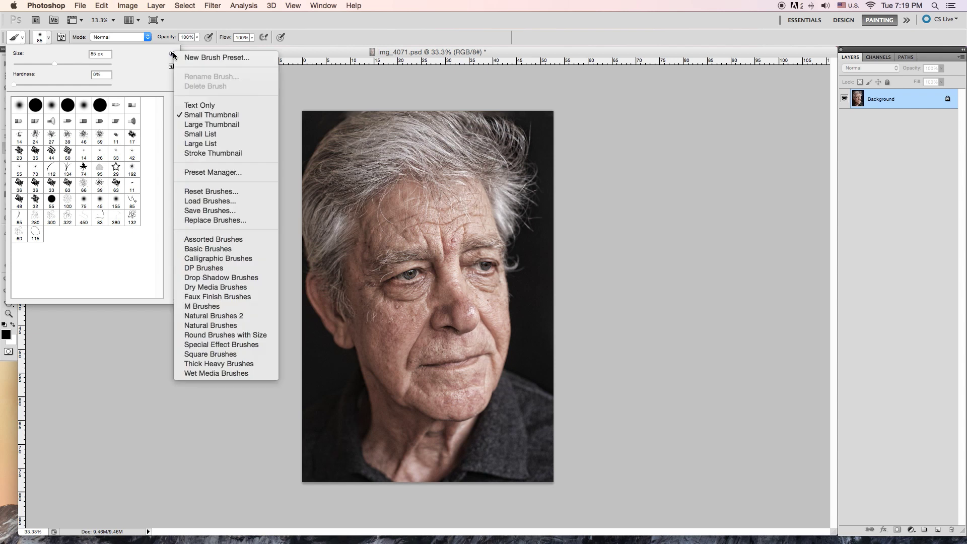
click(221, 172)
click(431, 176)
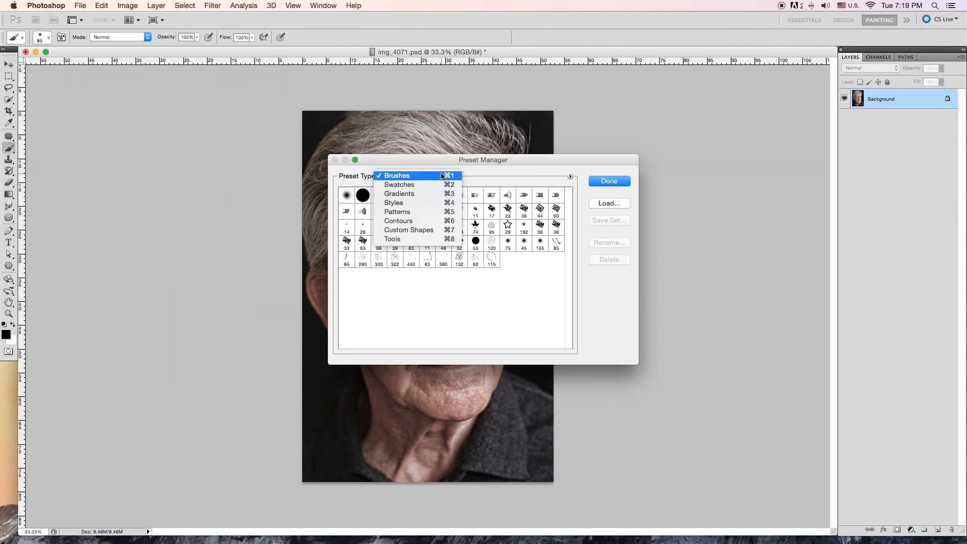
click(396, 213)
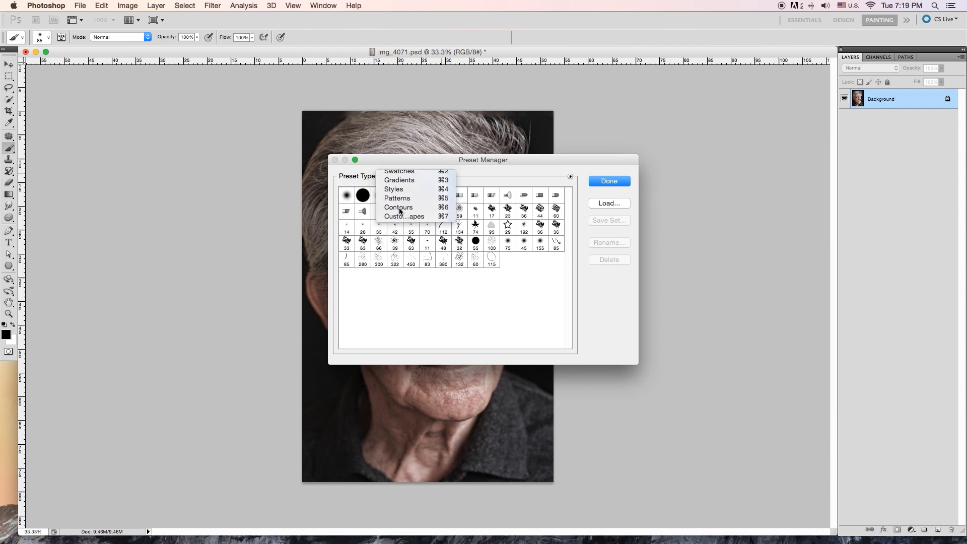
click(609, 203)
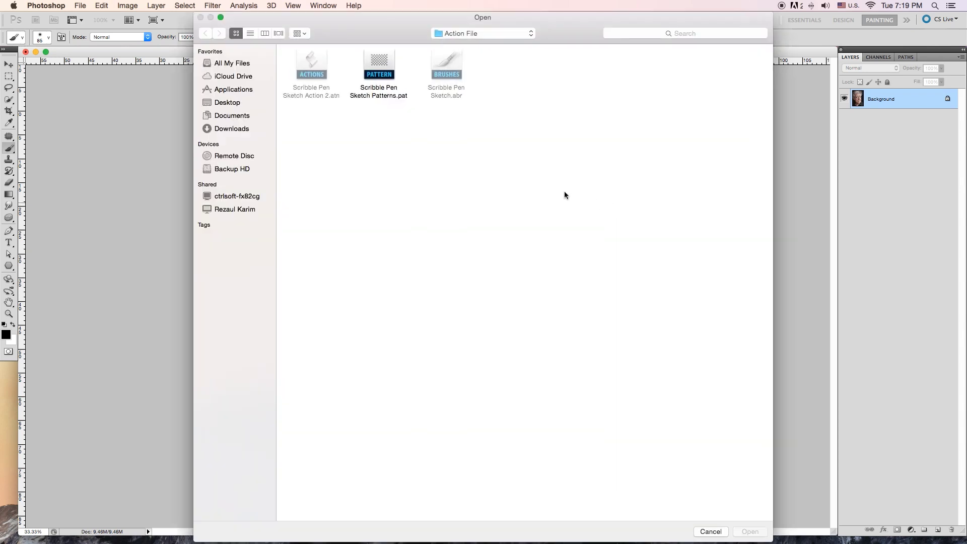
click(373, 61)
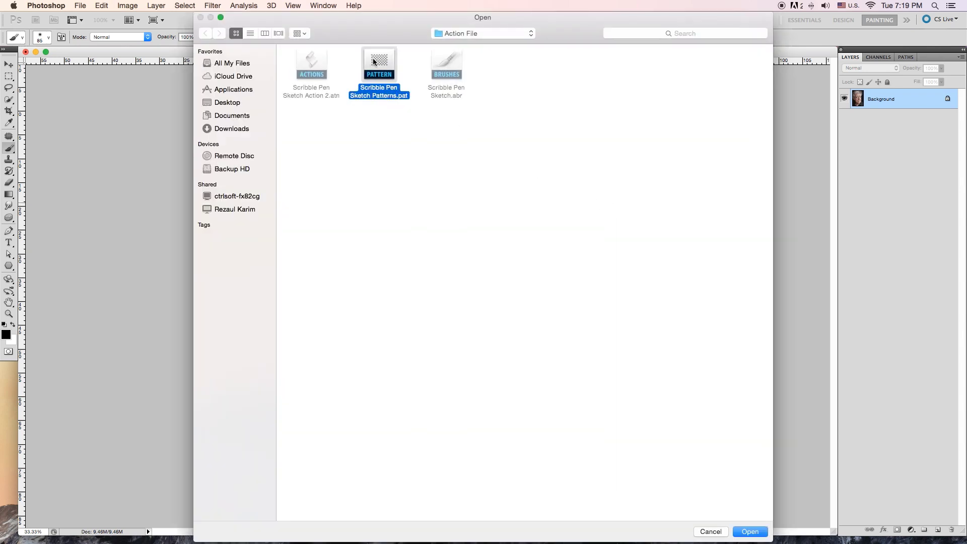
click(750, 531)
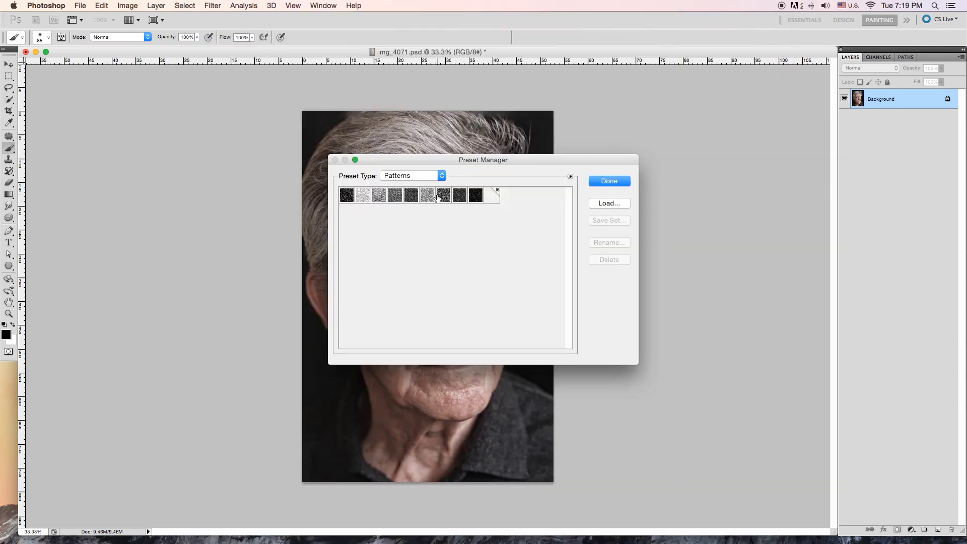
click(609, 181)
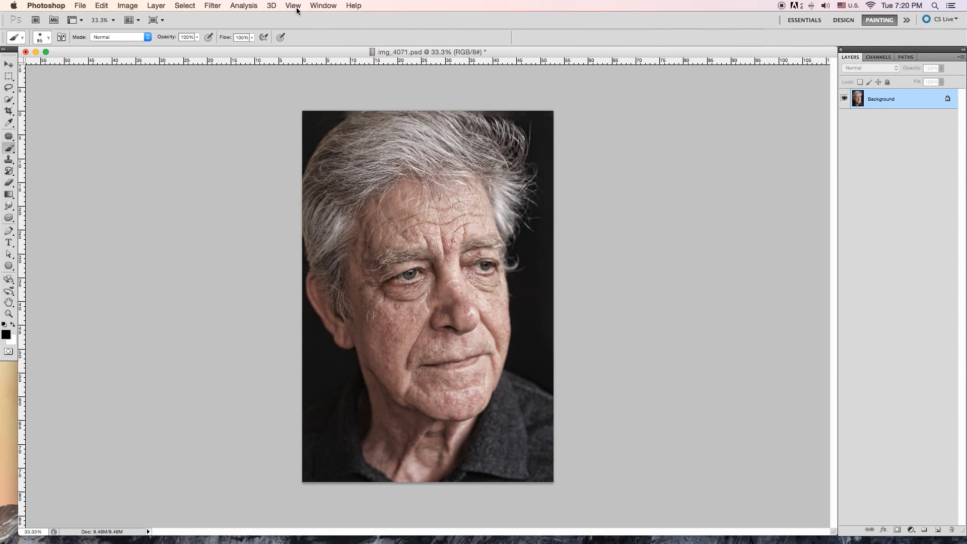
Step: Load Scribble Pen Sketch Action 2.atn into the Actions panel
click(318, 5)
mouse_move(322, 5)
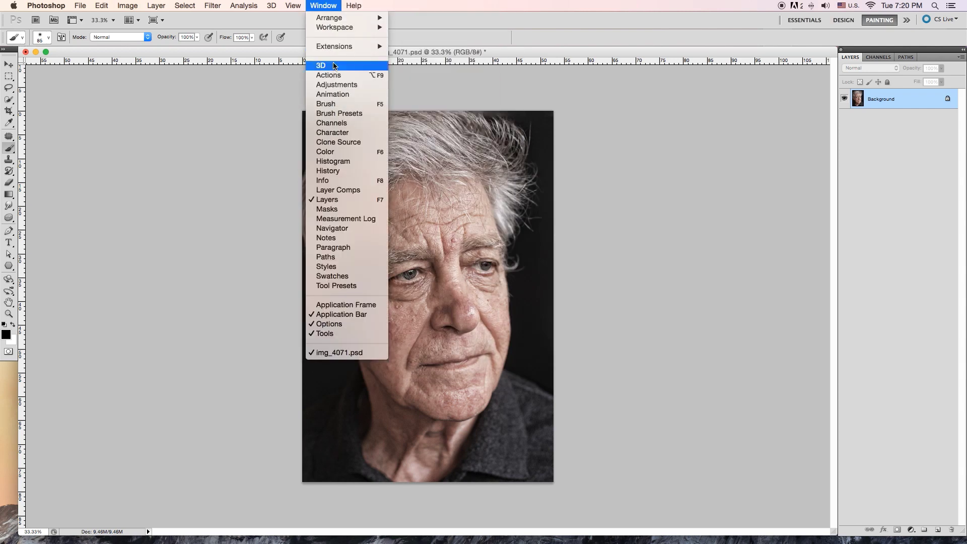
click(337, 77)
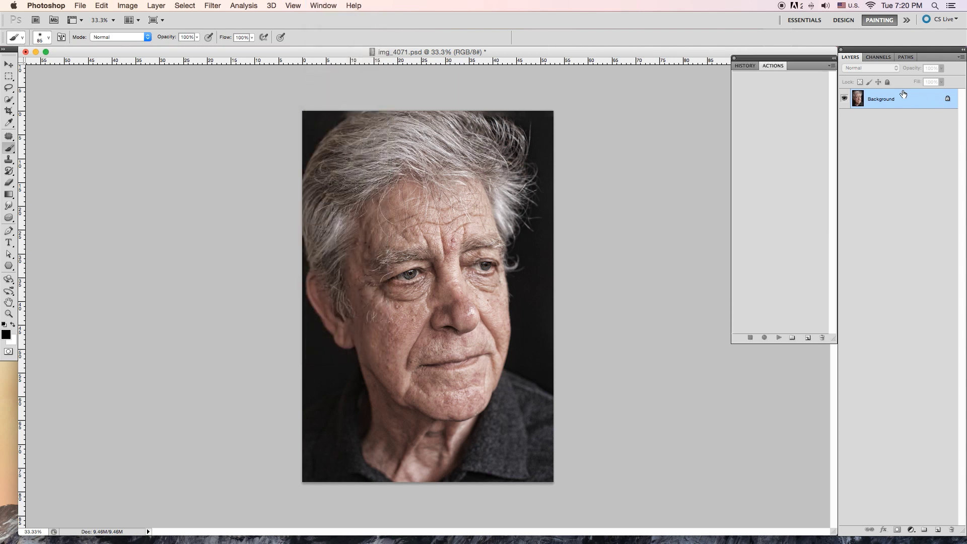
click(829, 68)
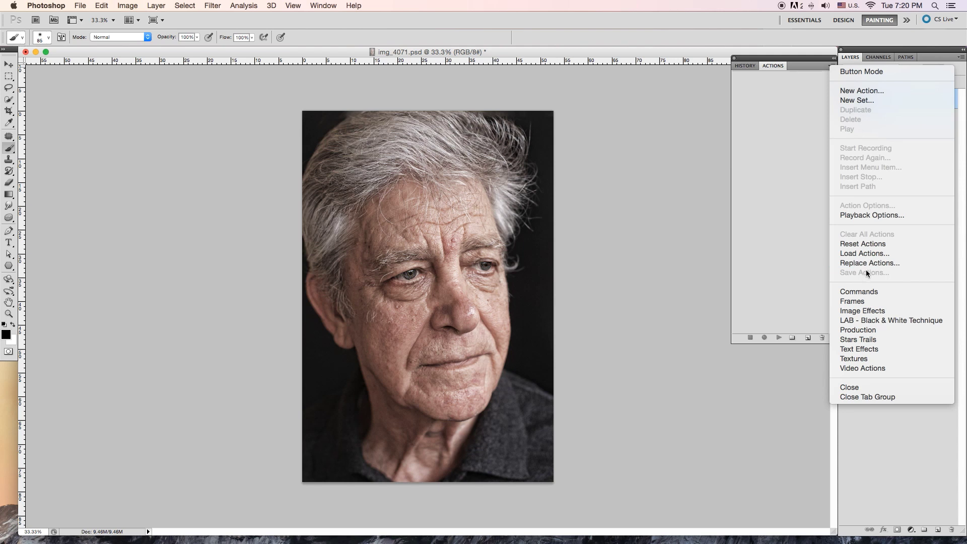
click(870, 253)
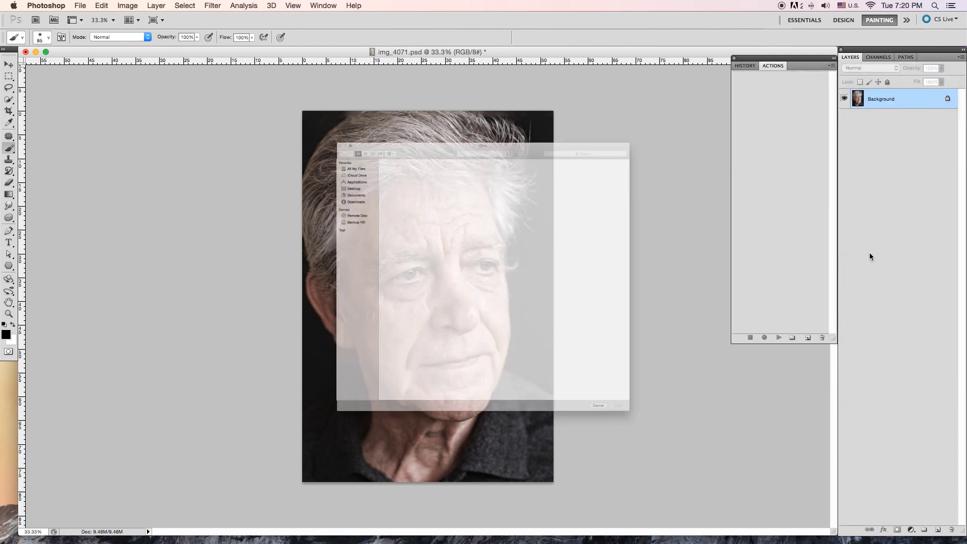
click(310, 73)
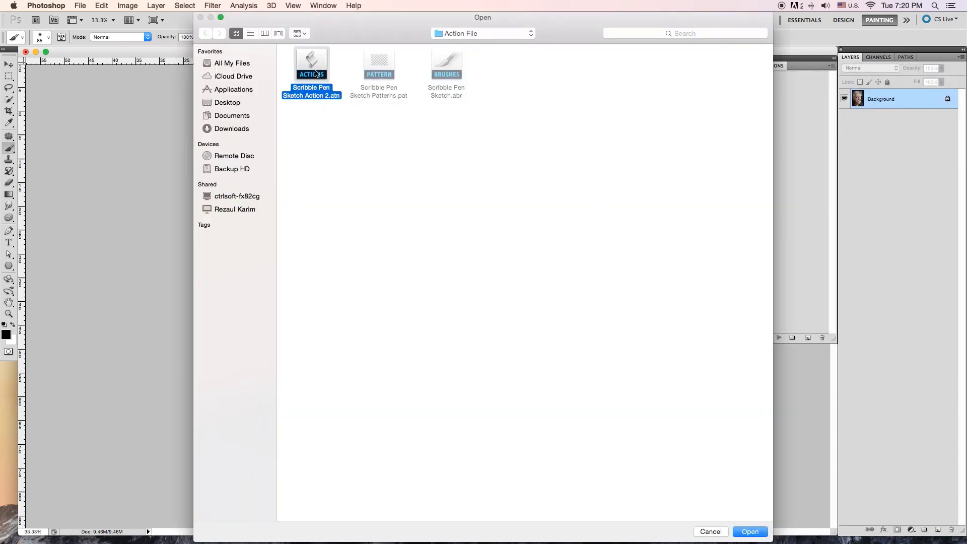
click(749, 533)
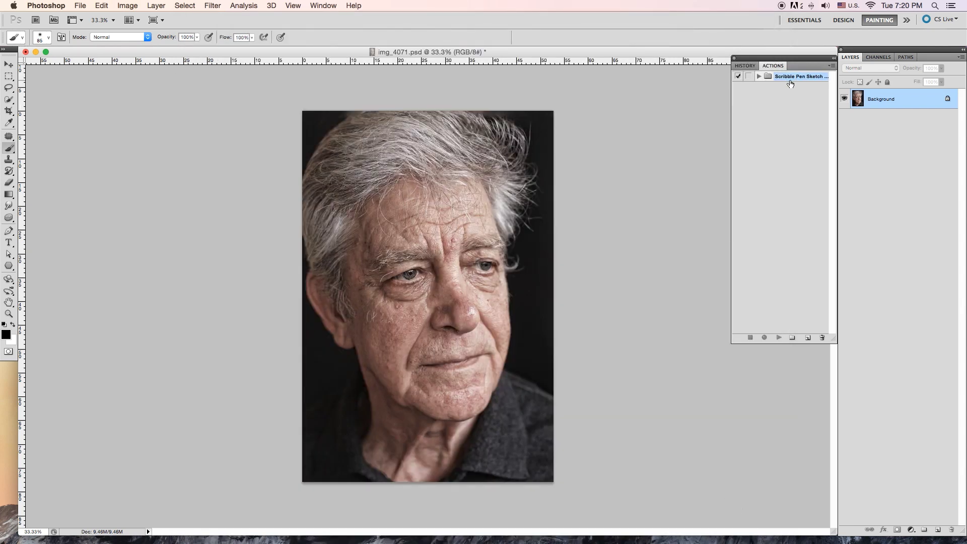
click(212, 5)
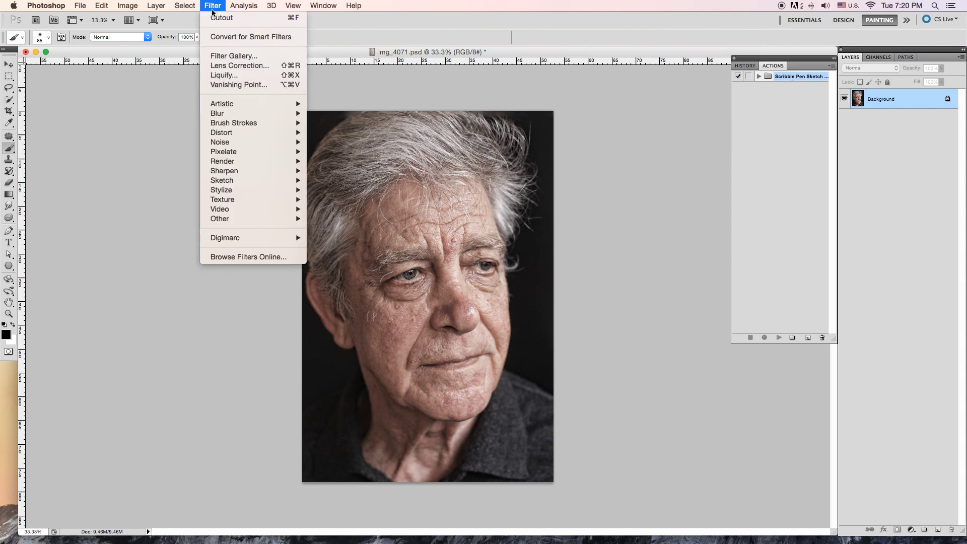
mouse_move(160, 17)
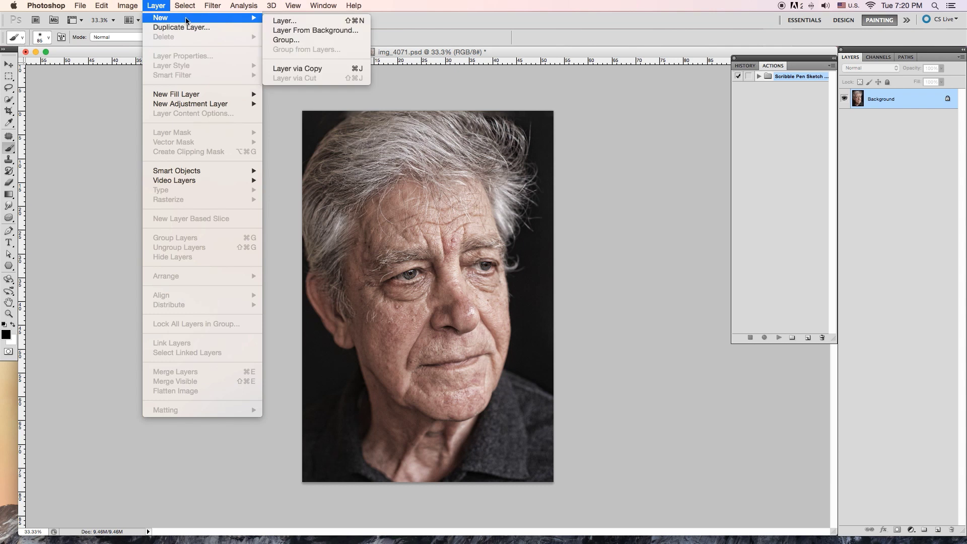
click(281, 22)
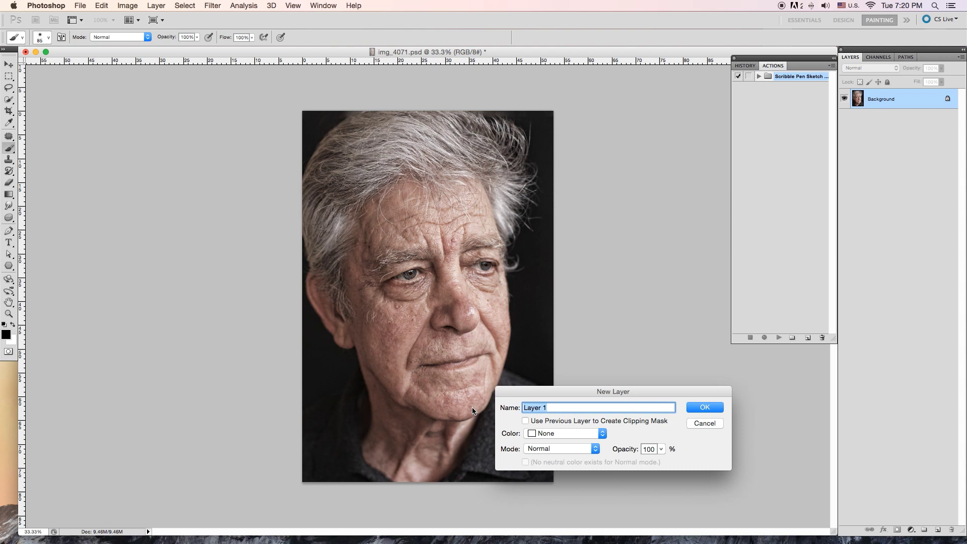
Step: Add a new empty layer named mark
text(mark)
drag(574, 407, 500, 407)
click(710, 407)
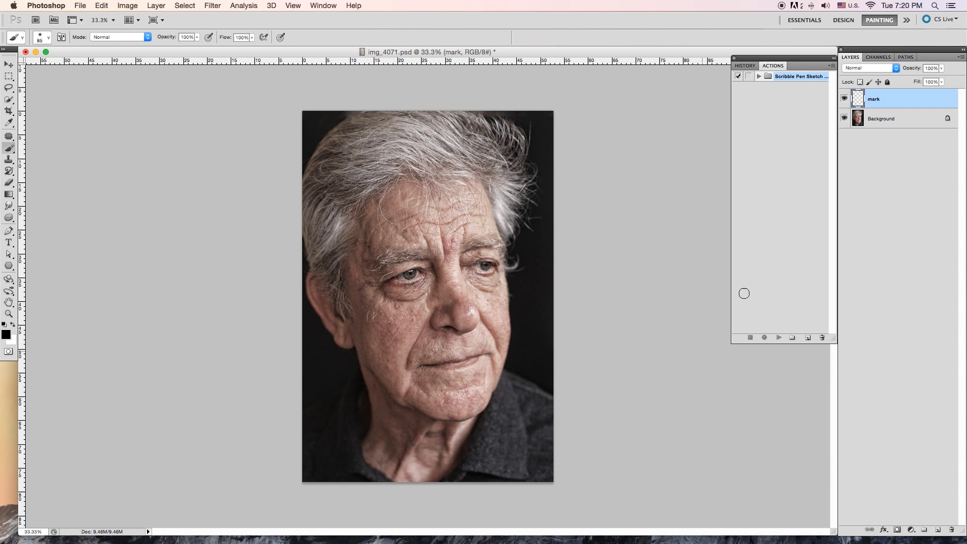
Step: Set the foreground painting colour to bright red
click(7, 335)
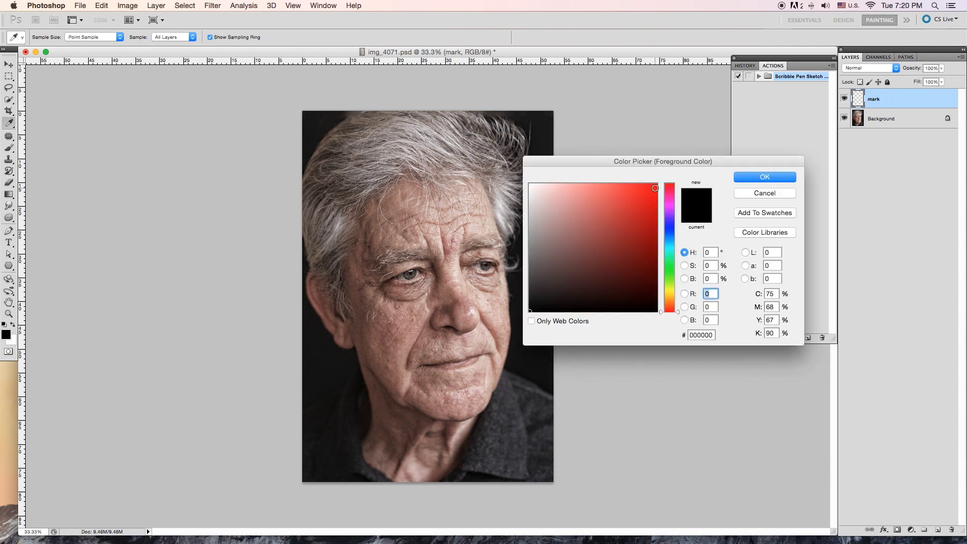
click(654, 188)
click(735, 179)
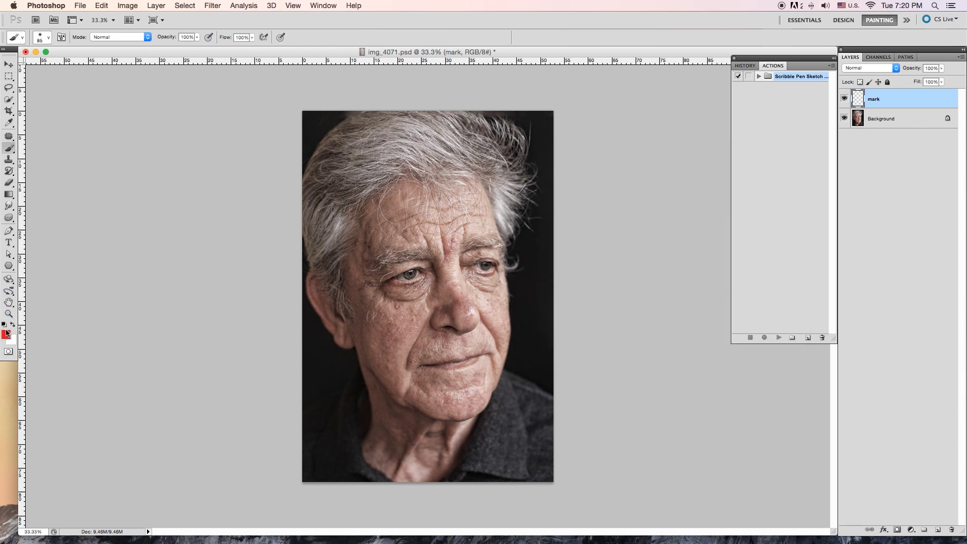
click(49, 37)
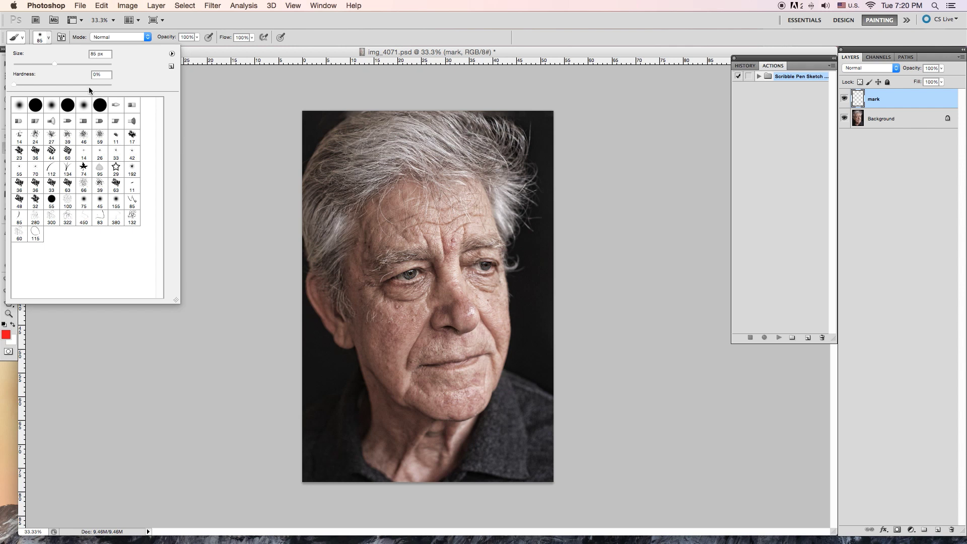
Step: Paint solid red over forehead, eyes, cheeks, mouth and chin with a hard round brush, enlarged to 150 px
click(69, 105)
mouse_move(433, 258)
mouse_down()
mouse_move(412, 216)
mouse_move(479, 192)
mouse_move(437, 217)
mouse_move(418, 201)
mouse_move(398, 221)
mouse_move(375, 216)
mouse_move(372, 238)
mouse_move(398, 197)
mouse_move(406, 267)
mouse_move(458, 266)
mouse_move(488, 216)
mouse_move(489, 244)
mouse_move(496, 237)
mouse_move(502, 329)
mouse_move(492, 383)
mouse_move(437, 471)
mouse_move(406, 470)
mouse_move(370, 449)
mouse_move(378, 404)
mouse_move(350, 287)
mouse_move(361, 226)
mouse_up()
mouse_move(366, 270)
mouse_down()
mouse_move(423, 287)
mouse_move(371, 213)
mouse_up()
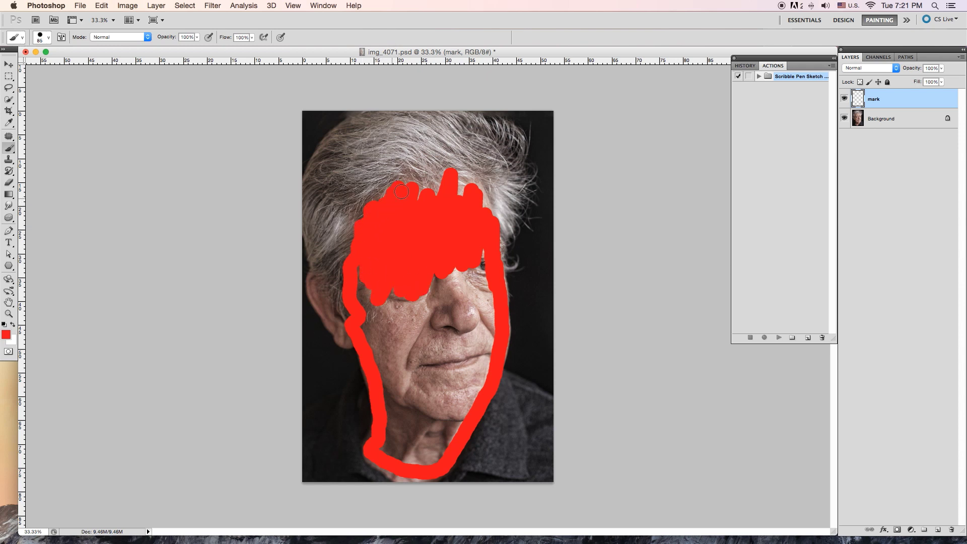
drag(440, 192, 460, 191)
mouse_move(411, 249)
mouse_down()
mouse_move(443, 302)
mouse_move(479, 261)
mouse_move(474, 377)
mouse_up()
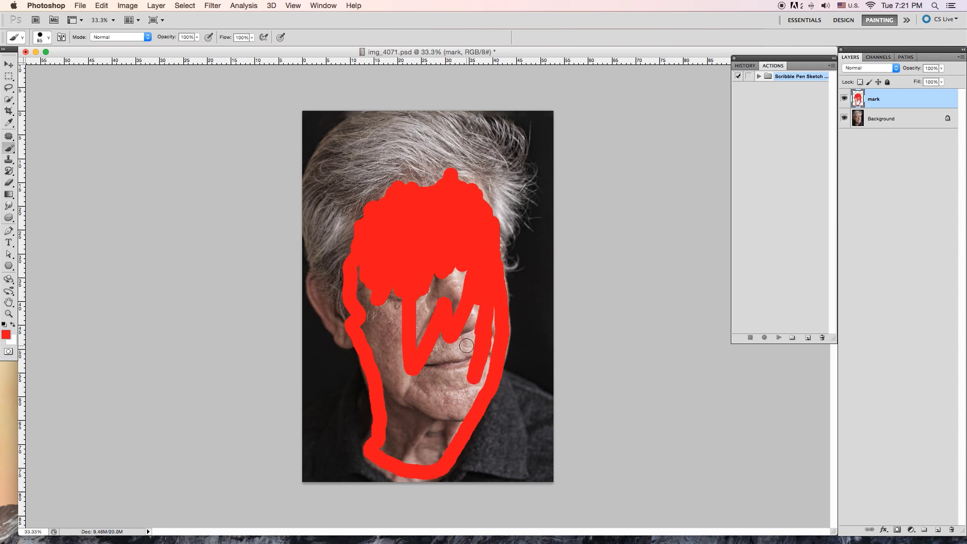
key(bracketright)
key(bracketright)
key(bracketright)
mouse_move(456, 279)
mouse_down()
mouse_move(411, 346)
mouse_move(448, 348)
mouse_move(478, 372)
mouse_move(491, 332)
mouse_move(461, 394)
mouse_move(484, 378)
mouse_move(441, 428)
mouse_move(456, 428)
mouse_move(418, 454)
mouse_move(384, 447)
mouse_move(403, 433)
mouse_move(361, 287)
mouse_move(399, 301)
mouse_up()
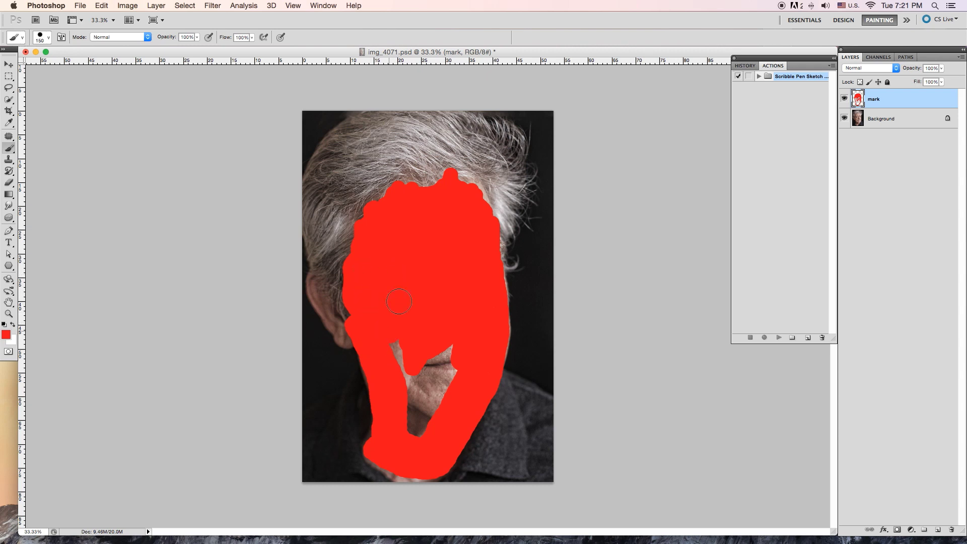
mouse_move(398, 364)
mouse_down()
mouse_move(441, 359)
mouse_move(445, 376)
mouse_move(409, 393)
mouse_up()
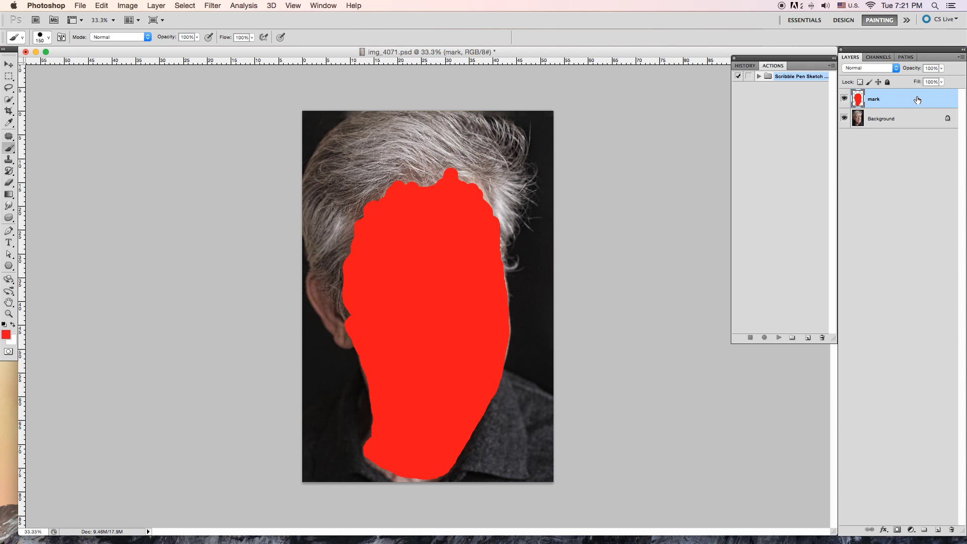
Step: Expand the Scribble Pen Sketch Action 2 set, select its Action, and run it
click(760, 76)
click(765, 87)
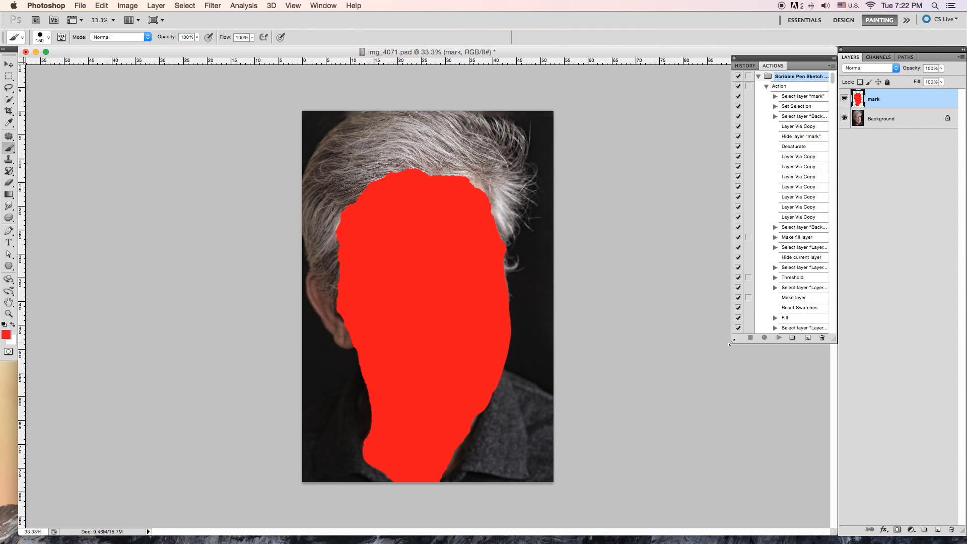
mouse_move(730, 343)
mouse_down()
mouse_move(697, 349)
mouse_move(700, 371)
mouse_up()
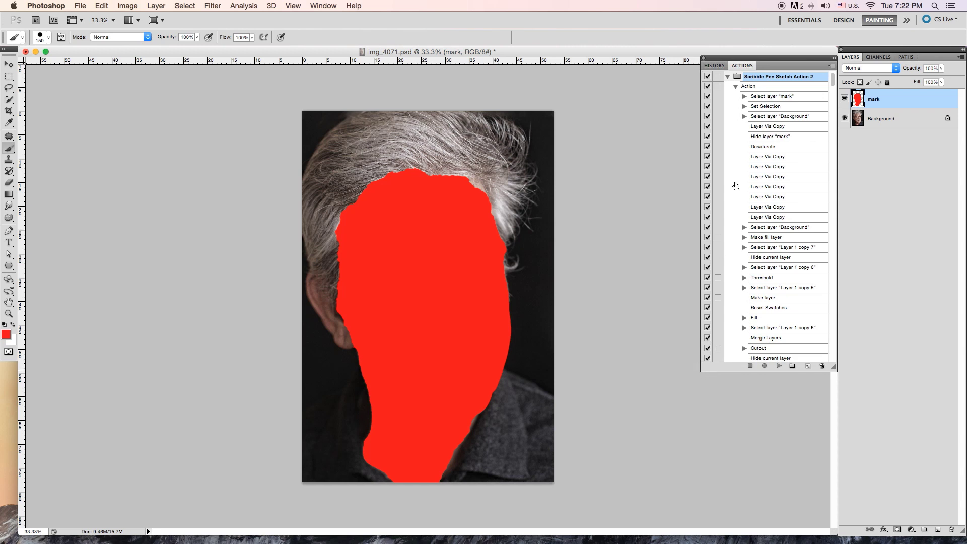
click(768, 88)
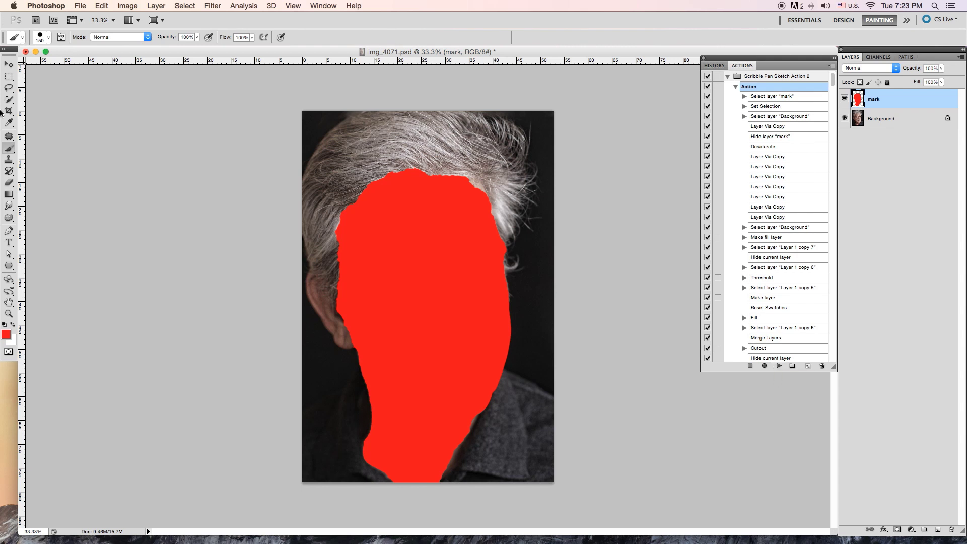
click(9, 65)
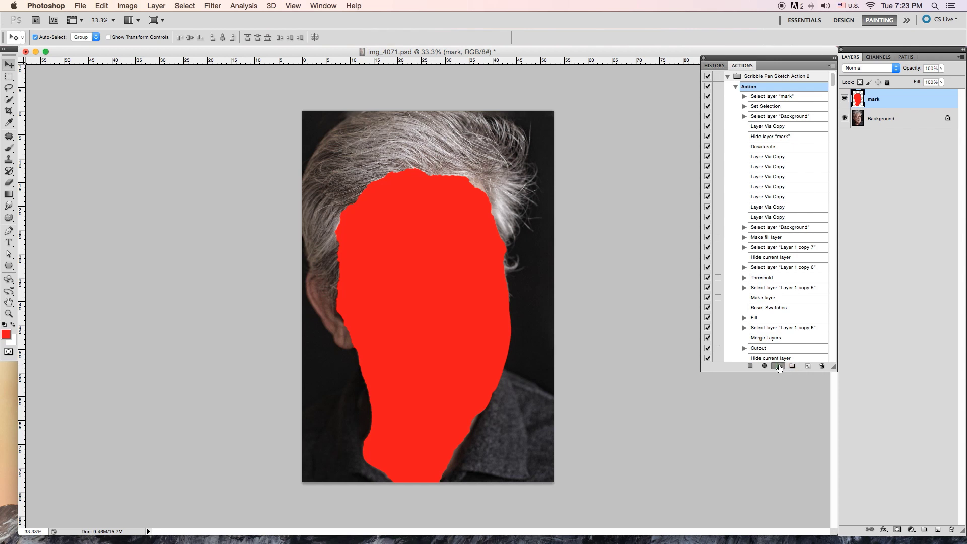
click(779, 366)
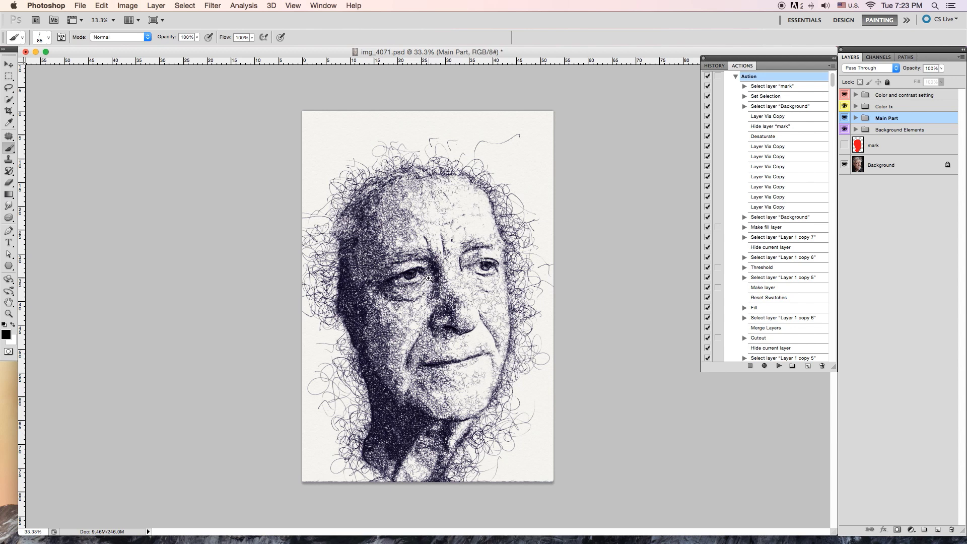
Step: View the sketch at 100% and scroll over the eyes, nose and mouth
drag(428, 278, 476, 294)
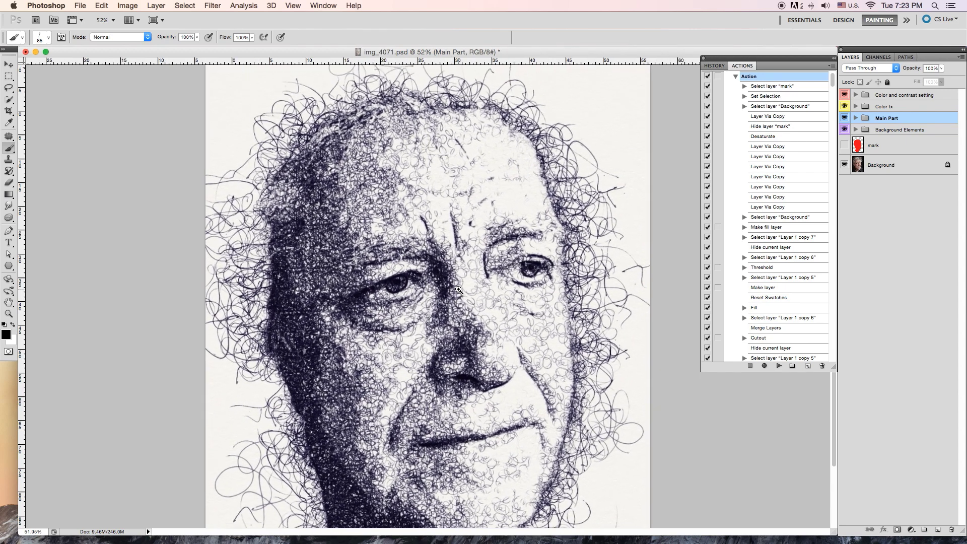
scroll(476, 293, down, 1)
scroll(476, 294, down, 2)
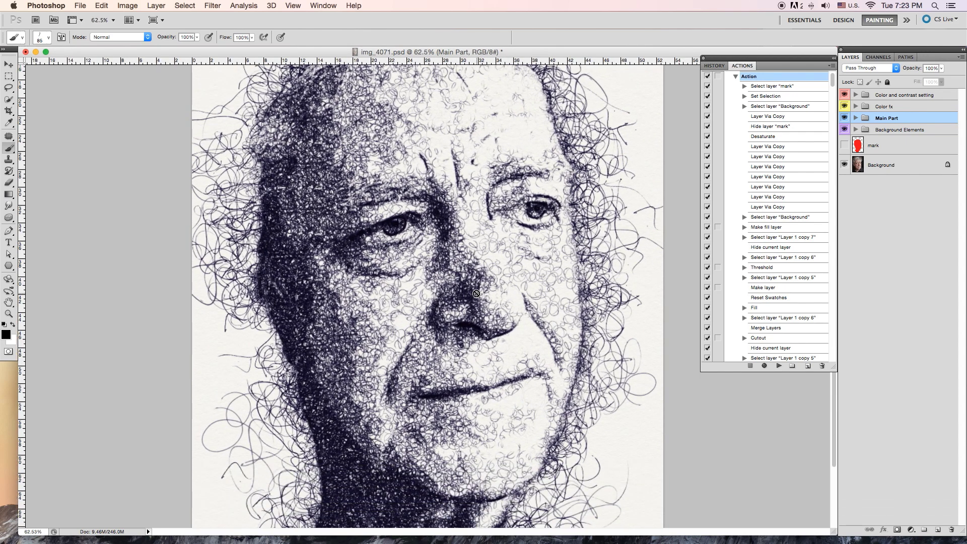
right_click(469, 281)
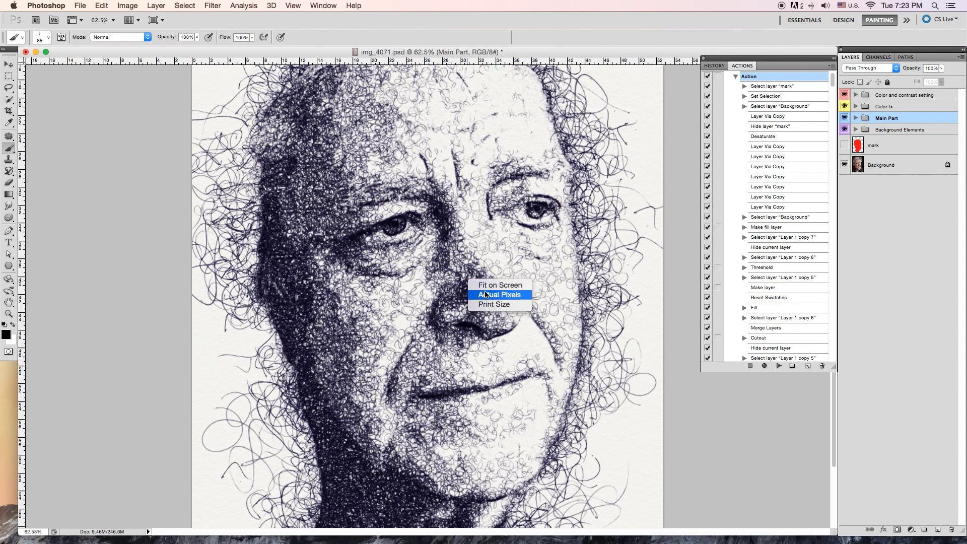
click(484, 294)
scroll(471, 194, up, 1)
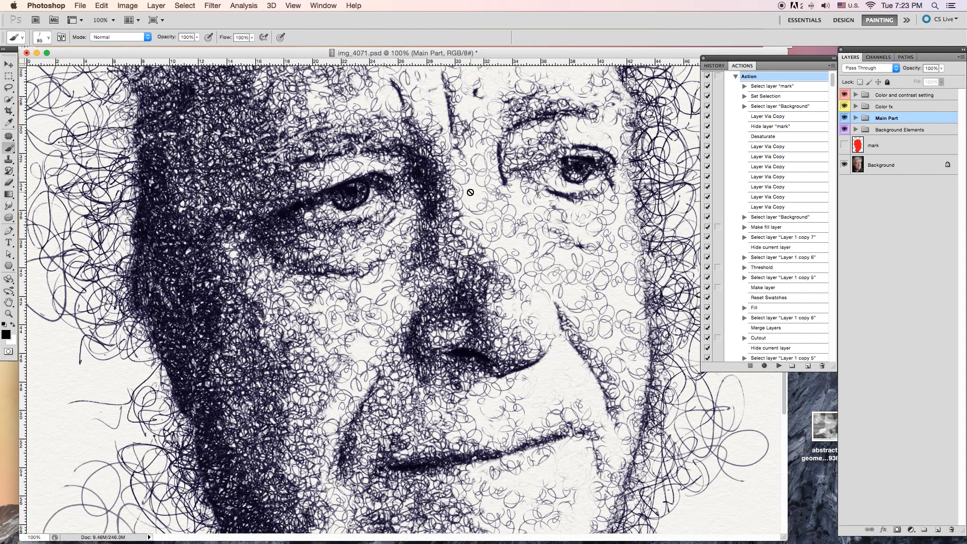
scroll(470, 192, up, 2)
scroll(444, 299, down, 2)
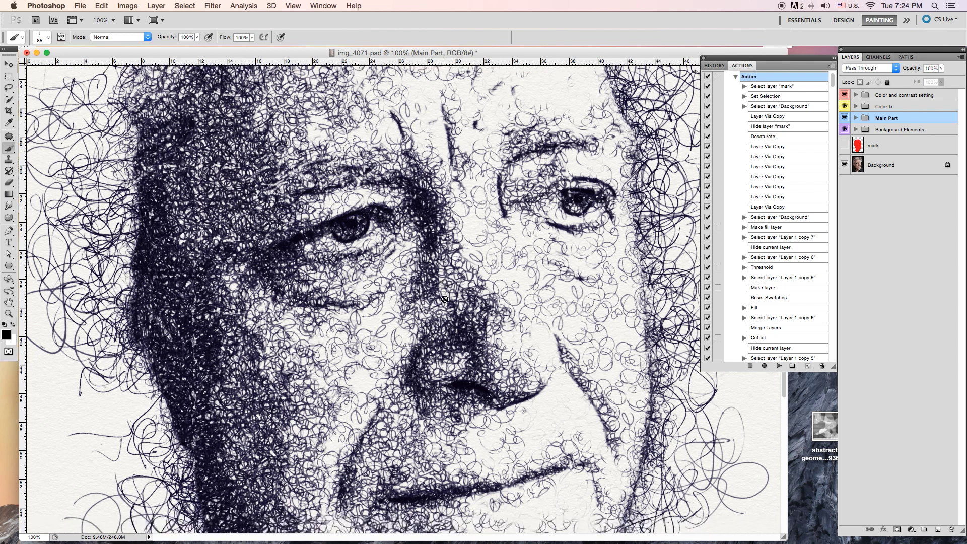
scroll(445, 299, down, 2)
scroll(445, 299, down, 3)
scroll(444, 299, down, 3)
scroll(445, 298, down, 3)
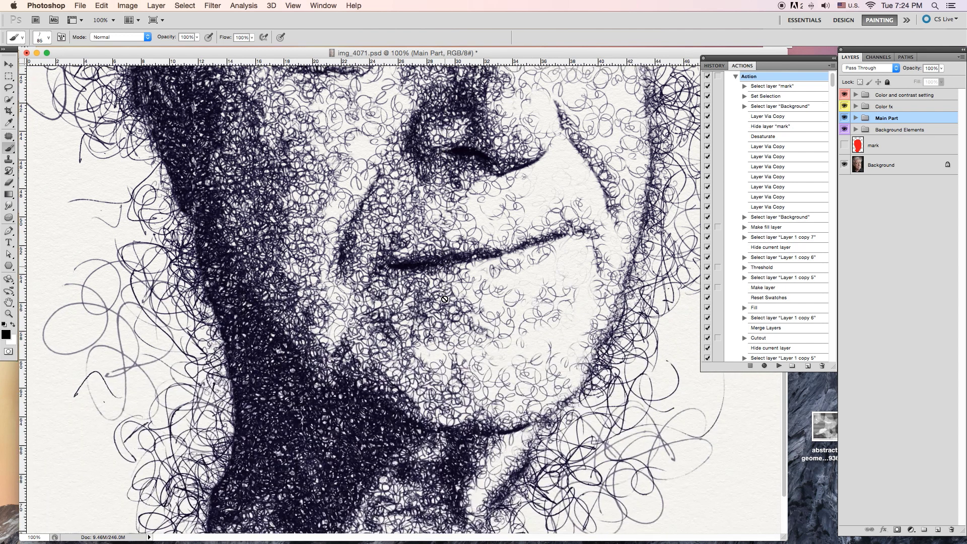
scroll(445, 298, down, 3)
scroll(445, 299, down, 1)
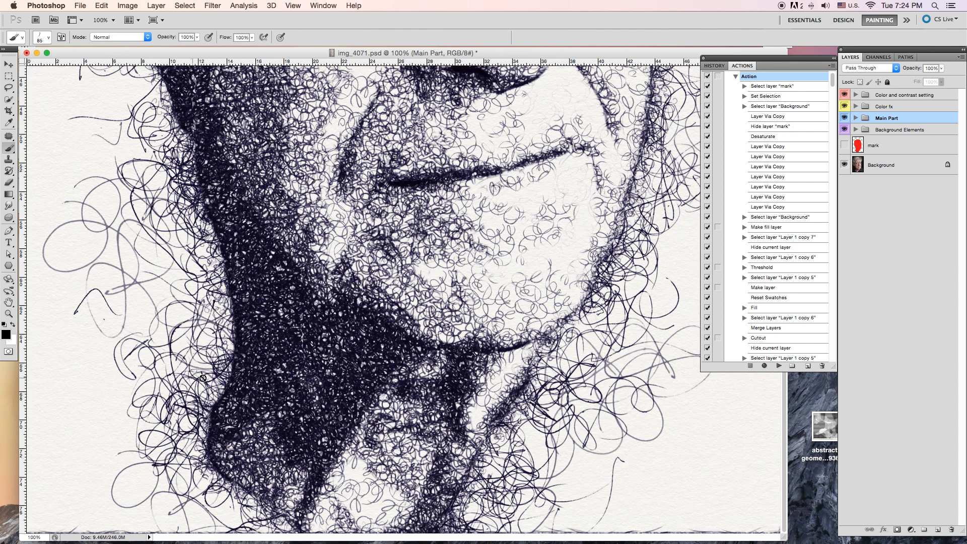
scroll(255, 352, up, 5)
scroll(254, 352, up, 3)
scroll(254, 352, up, 2)
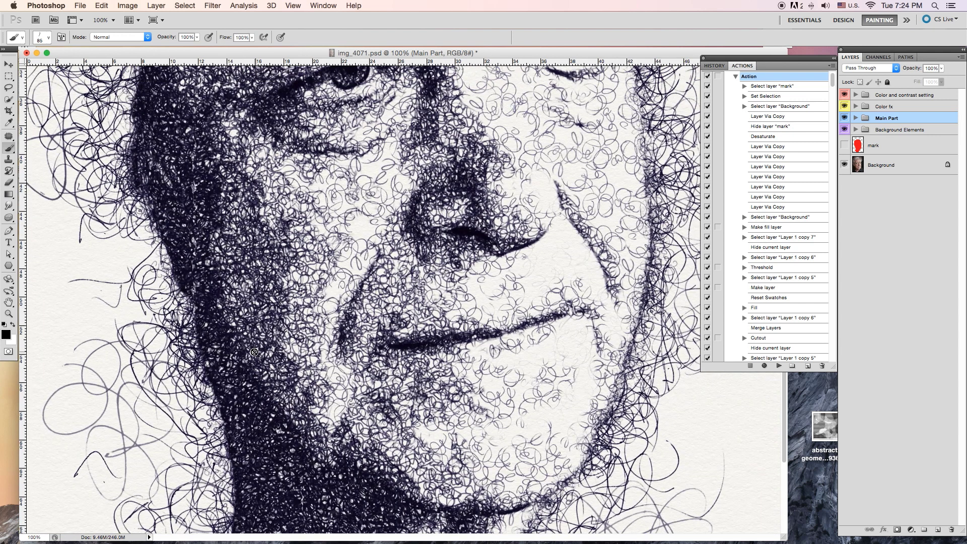
scroll(255, 352, up, 1)
scroll(254, 352, up, 2)
scroll(254, 352, up, 3)
scroll(255, 351, up, 2)
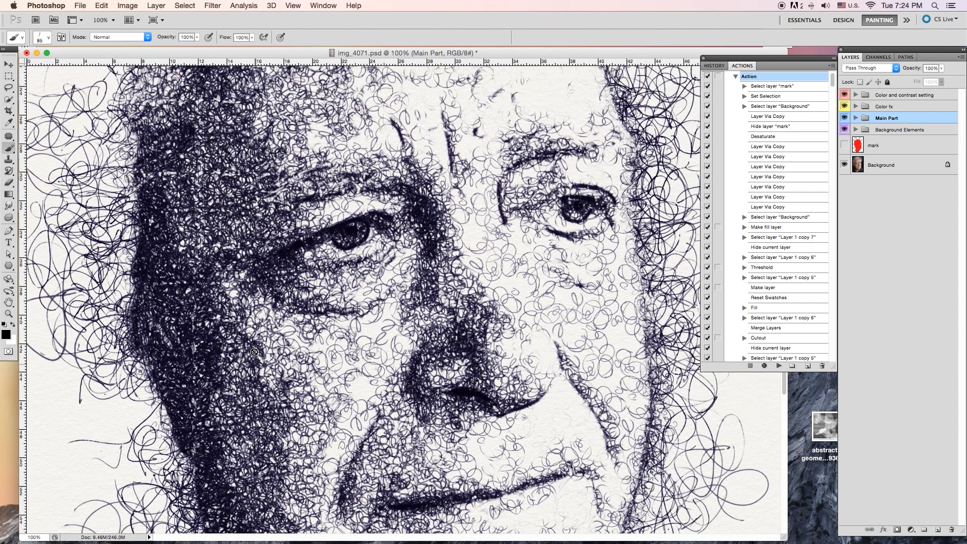
scroll(255, 352, up, 2)
scroll(254, 351, up, 3)
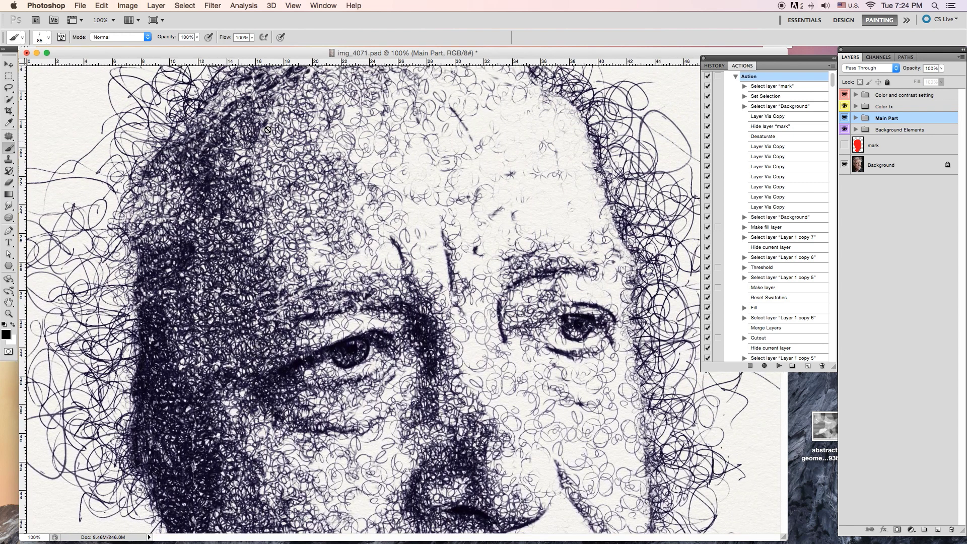
scroll(404, 135, up, 2)
scroll(403, 135, up, 1)
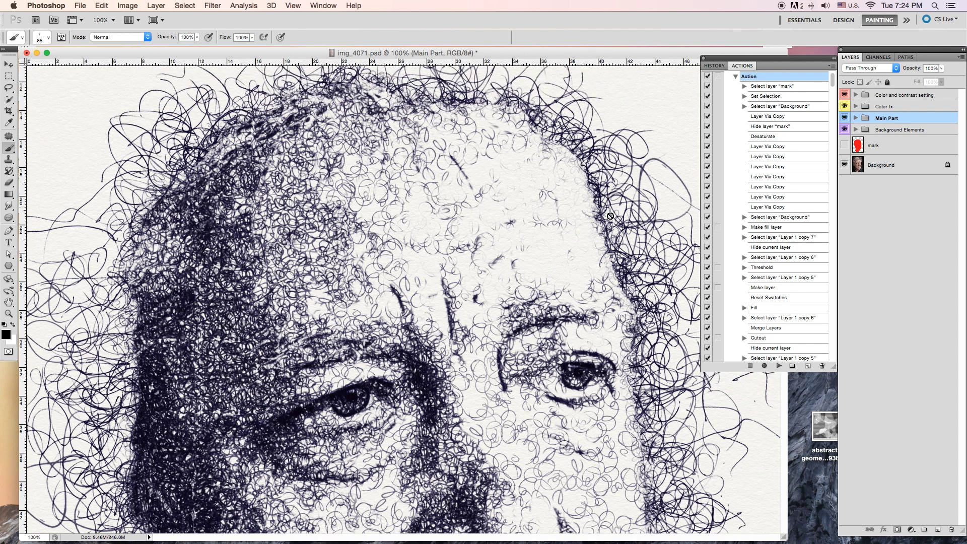
scroll(582, 259, down, 3)
scroll(581, 259, down, 1)
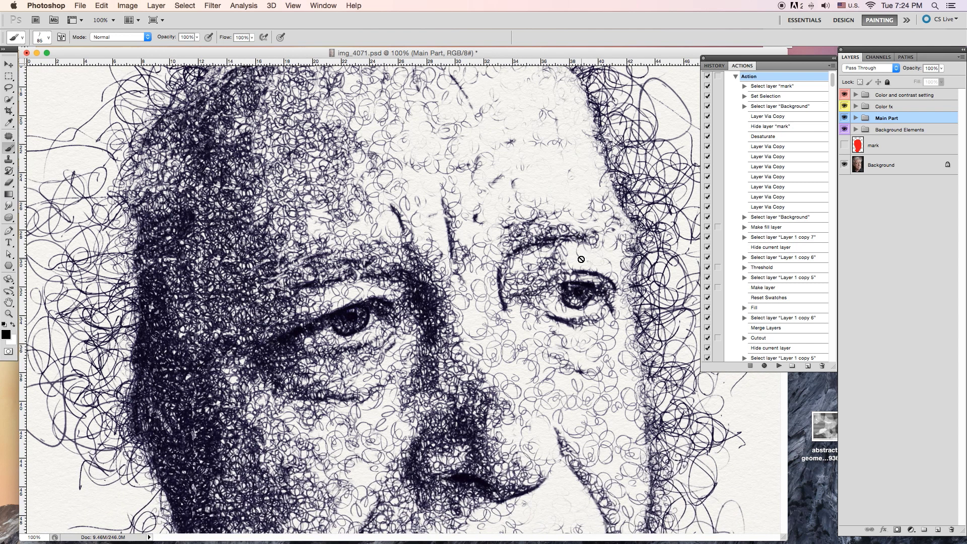
scroll(581, 260, down, 2)
scroll(581, 260, down, 5)
scroll(581, 259, down, 1)
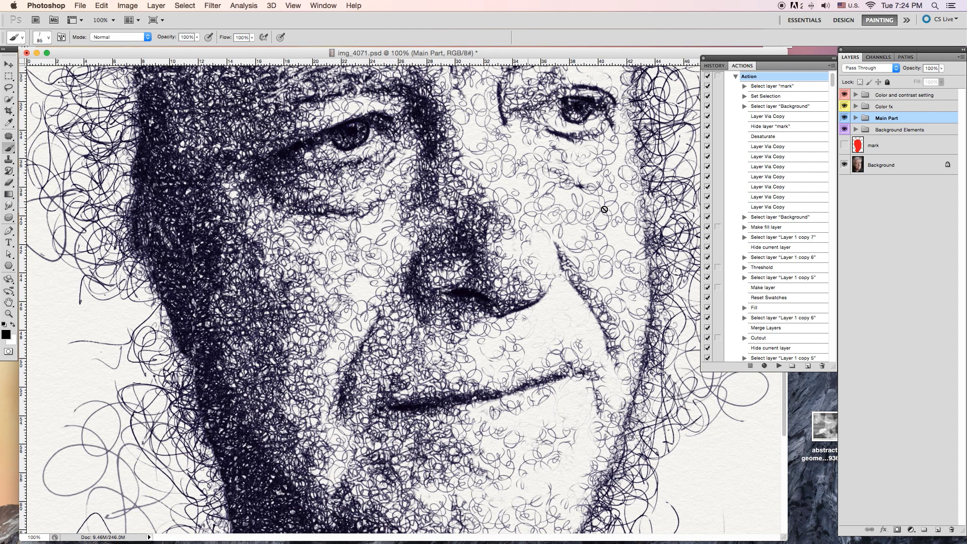
Step: Zoom out three steps to 40.6% to see the whole portrait
alt+click(469, 214)
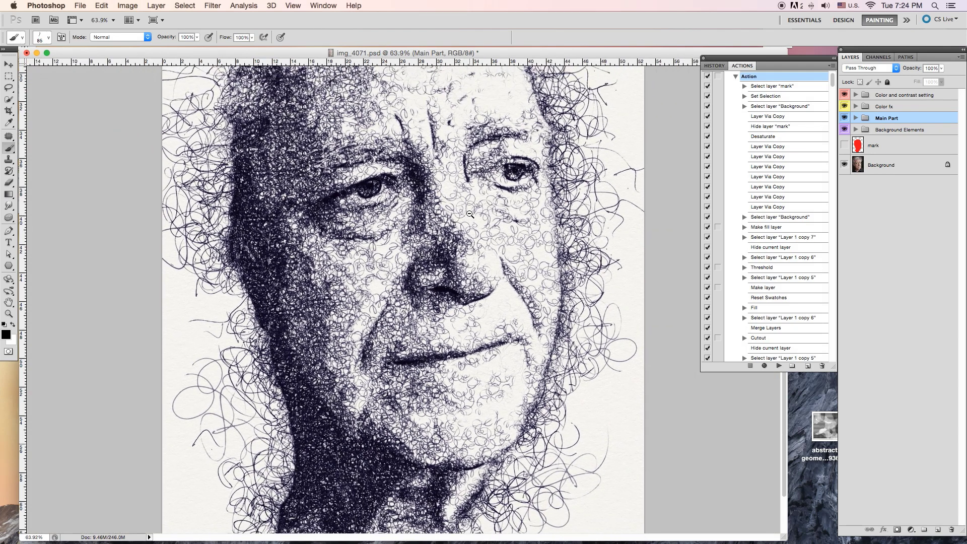
alt+click(469, 214)
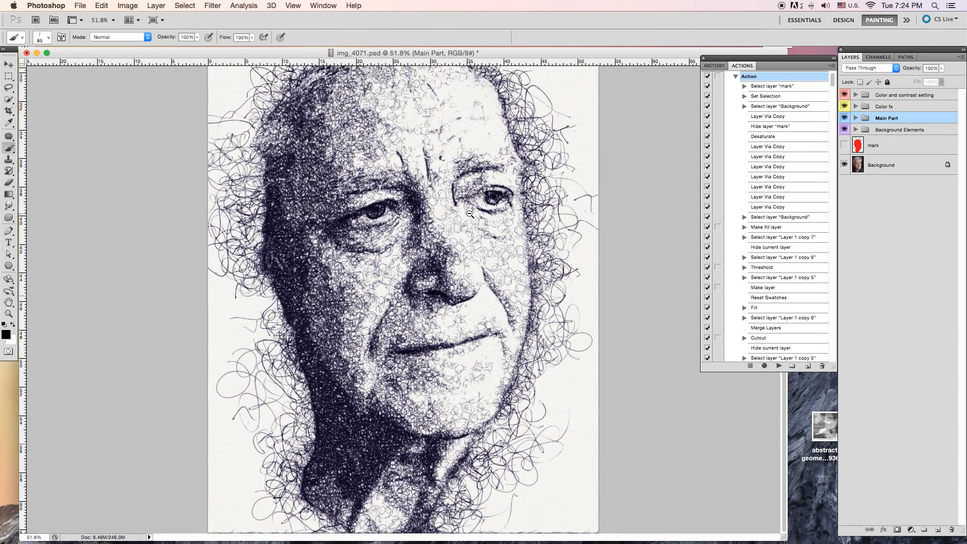
alt+click(469, 214)
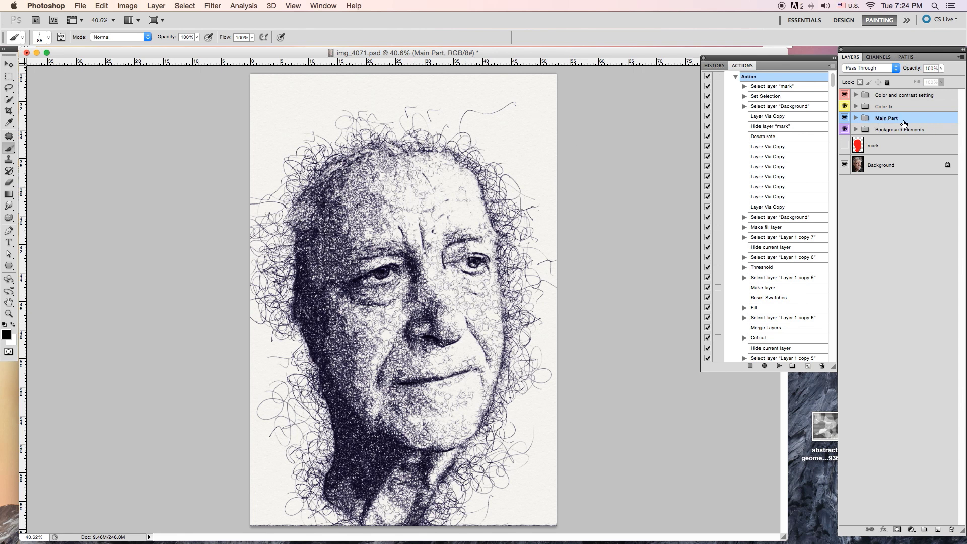
Step: Expand Main Part and Color And Paper, toggling the Paper and effects images layers
click(856, 119)
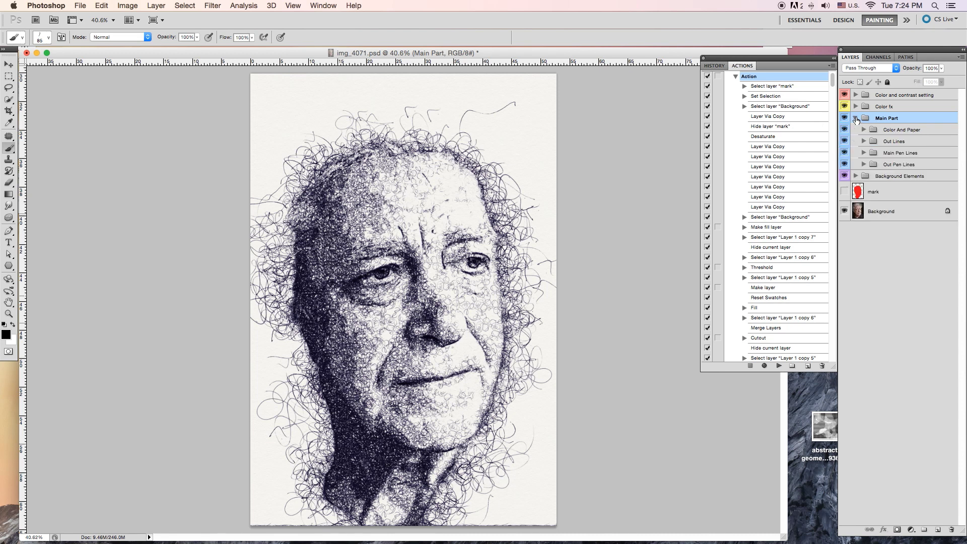
click(912, 131)
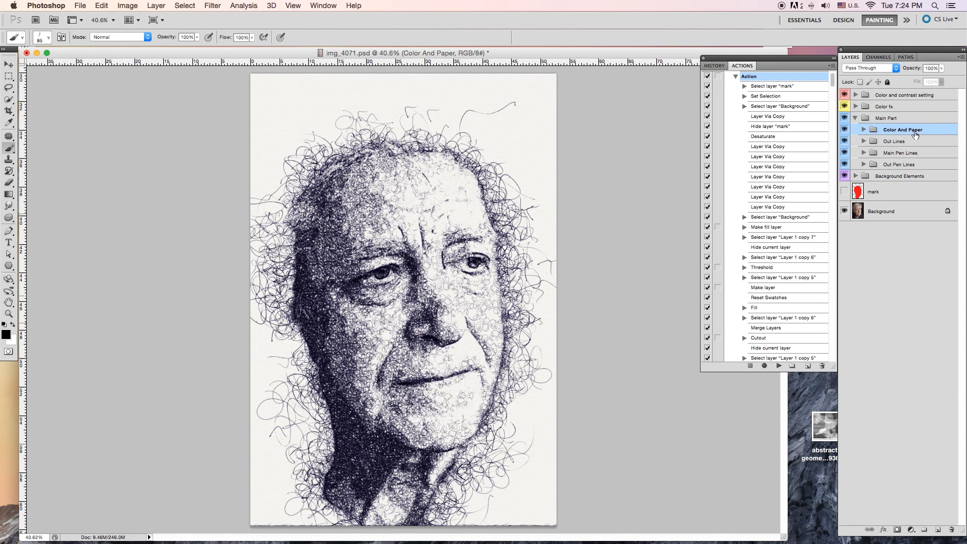
click(863, 130)
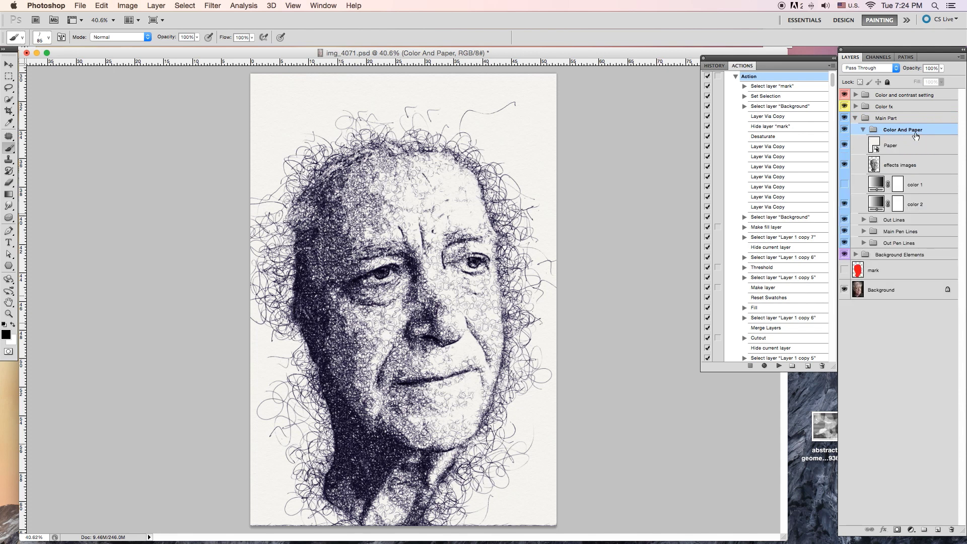
click(905, 145)
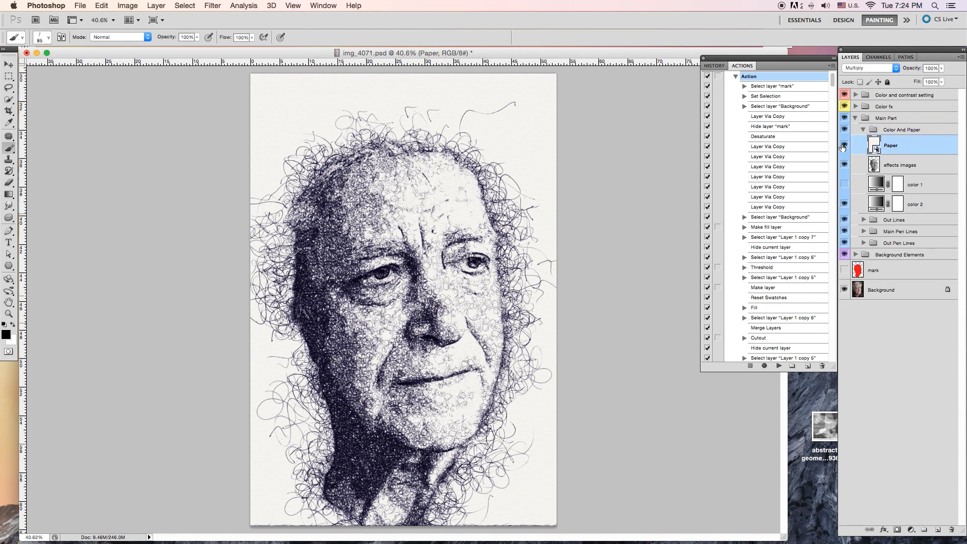
click(844, 146)
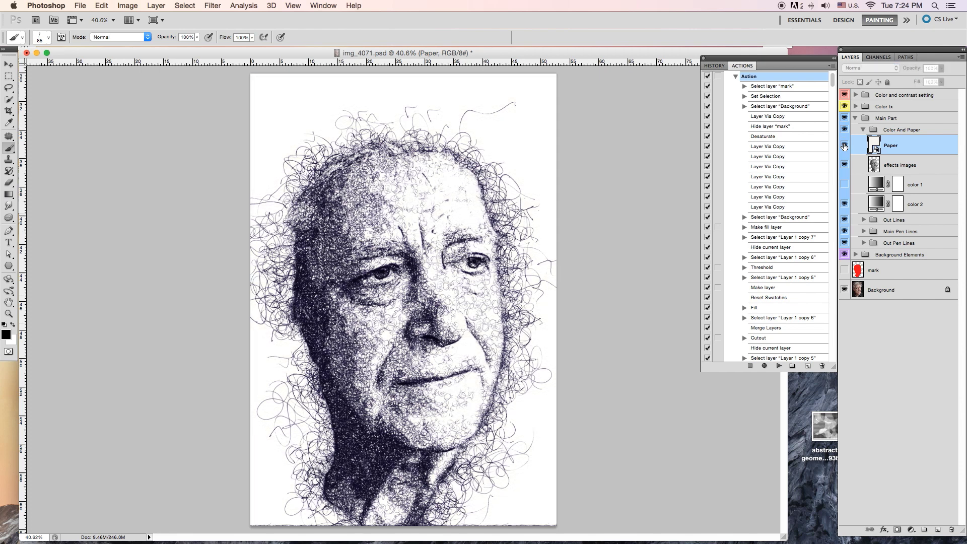
click(844, 146)
click(930, 166)
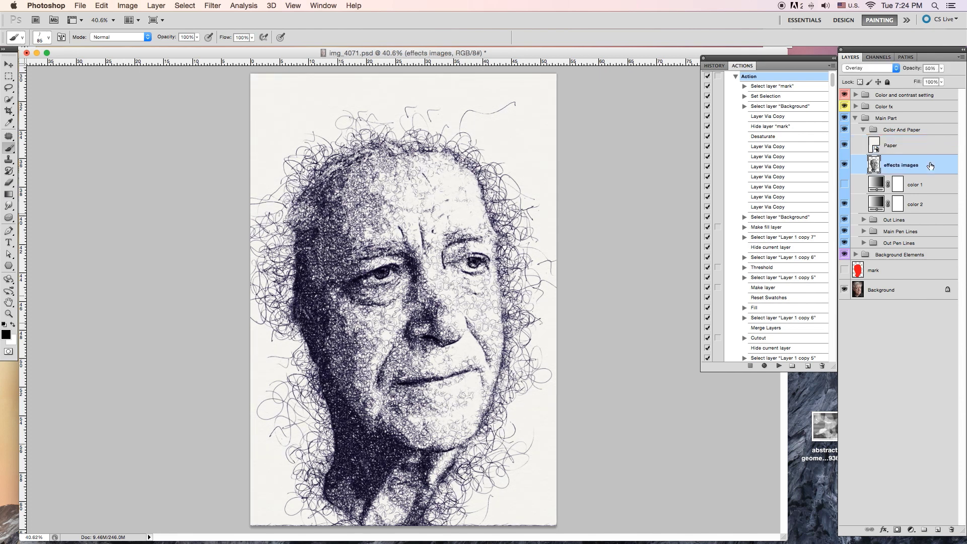
click(845, 164)
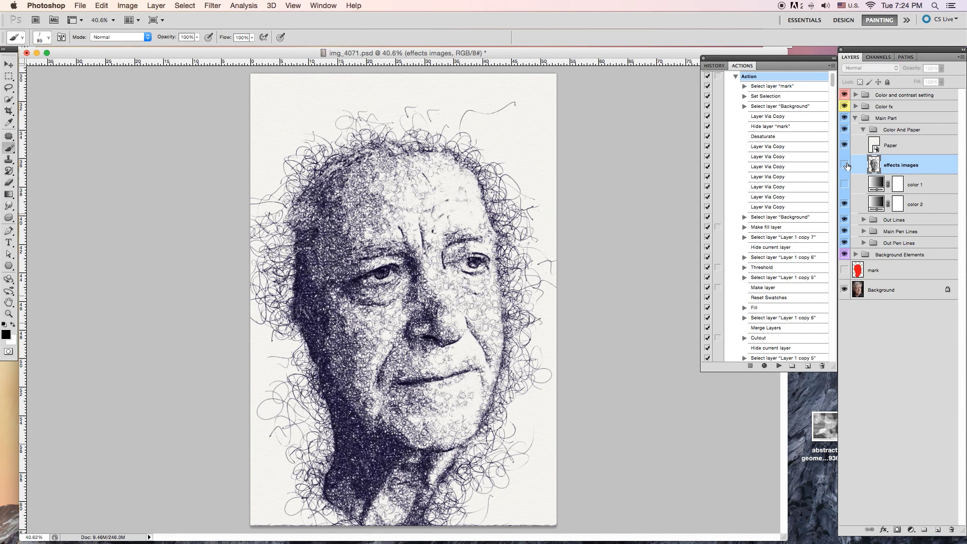
Step: Compare the color 1 and color 2 tints, keeping dark-blue color 2, then collapse Color And Paper
click(928, 187)
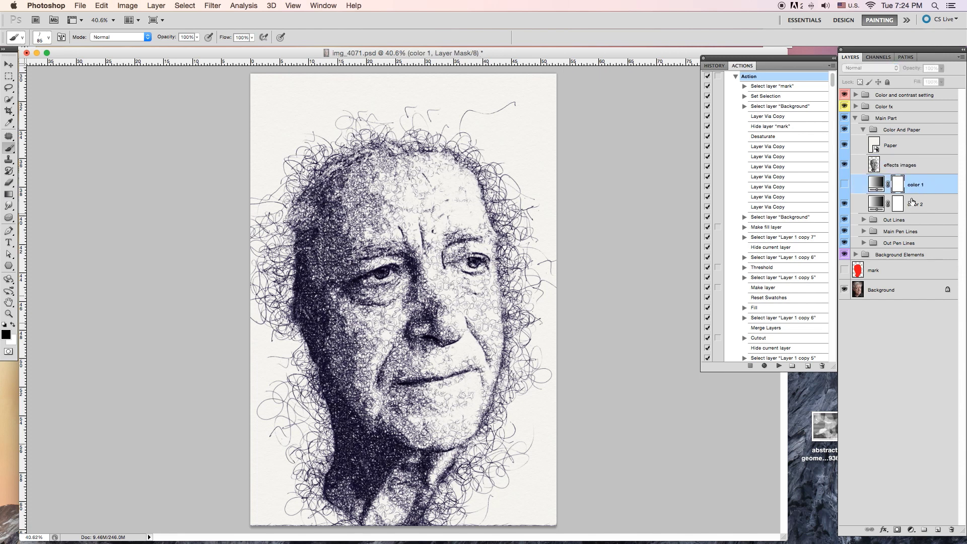
click(932, 208)
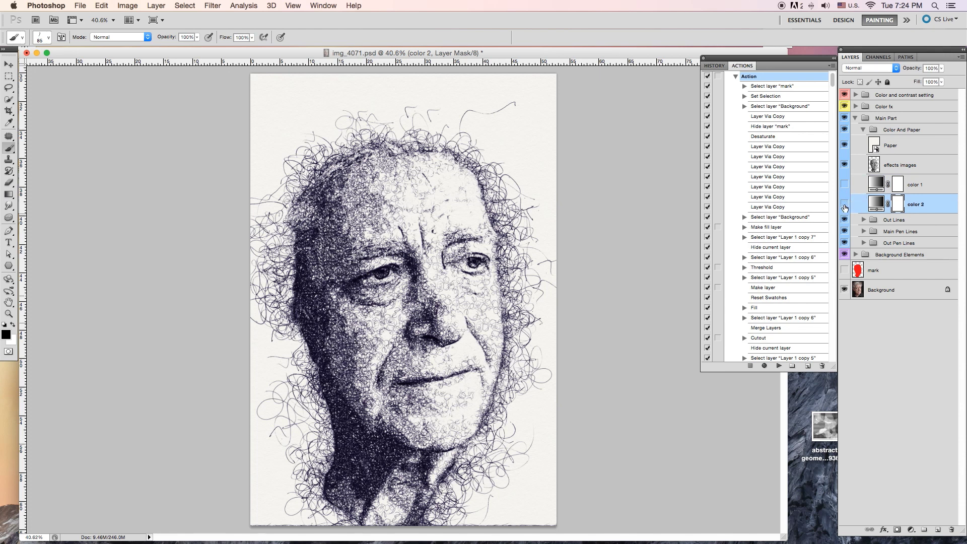
click(844, 204)
click(845, 186)
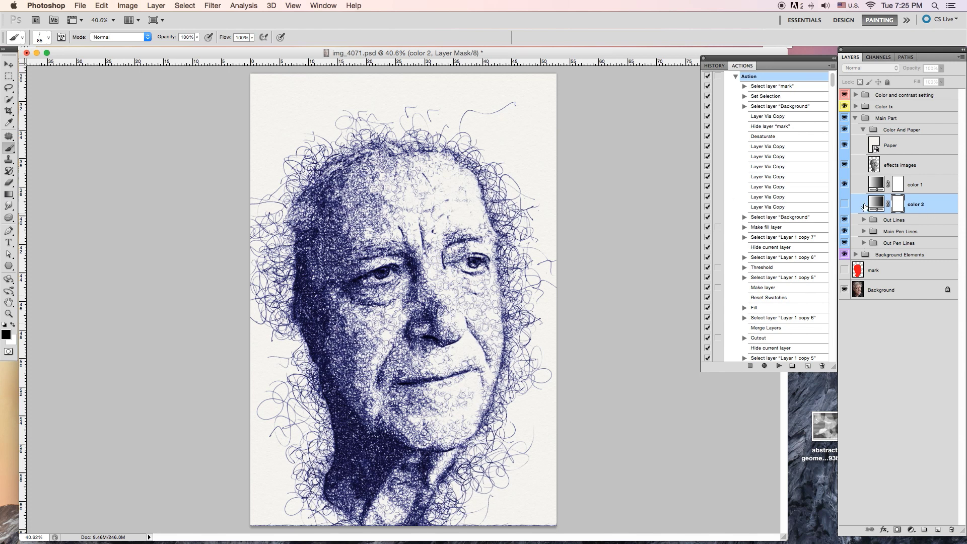
click(845, 185)
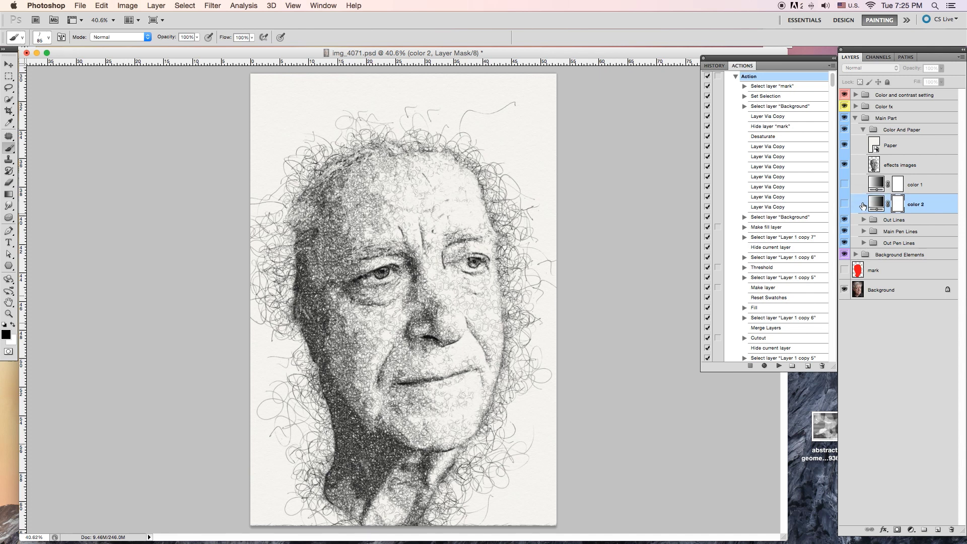
click(844, 204)
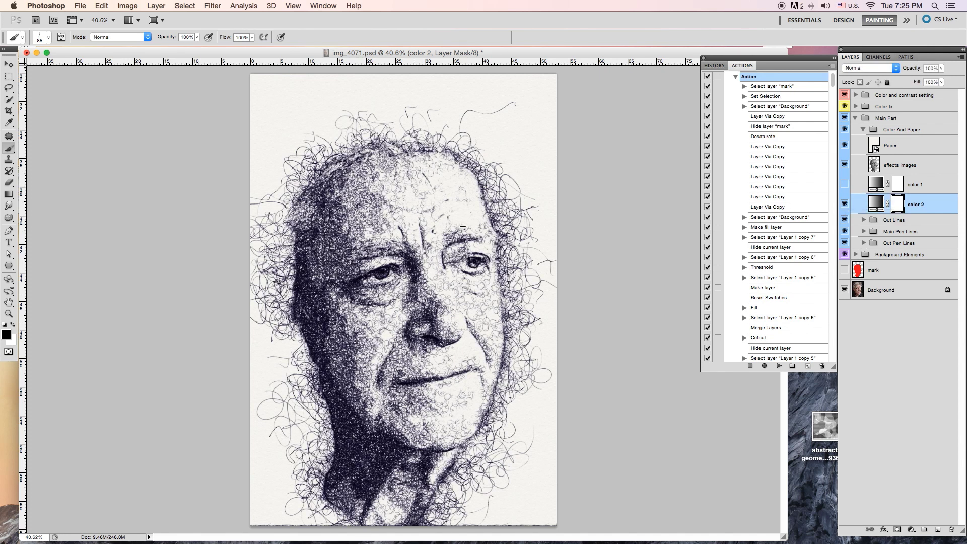
click(864, 130)
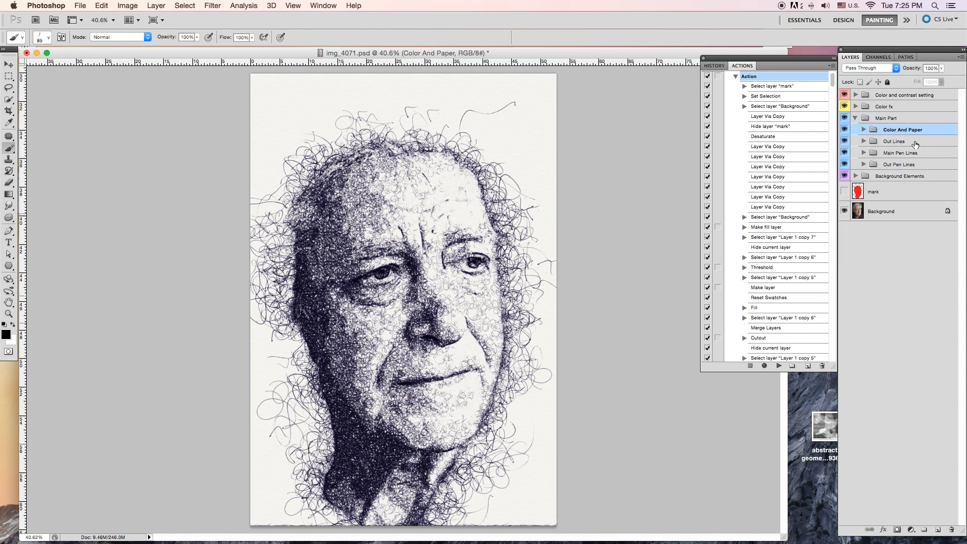
Step: Toggle the Out Lines and Main Pen Lines groups to compare, leaving both visible
click(912, 143)
click(845, 142)
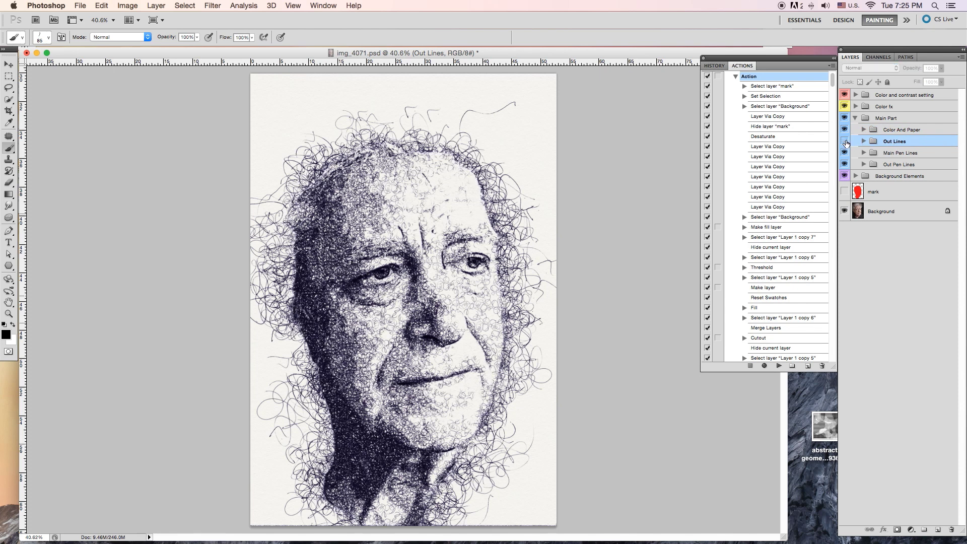
click(845, 141)
click(845, 142)
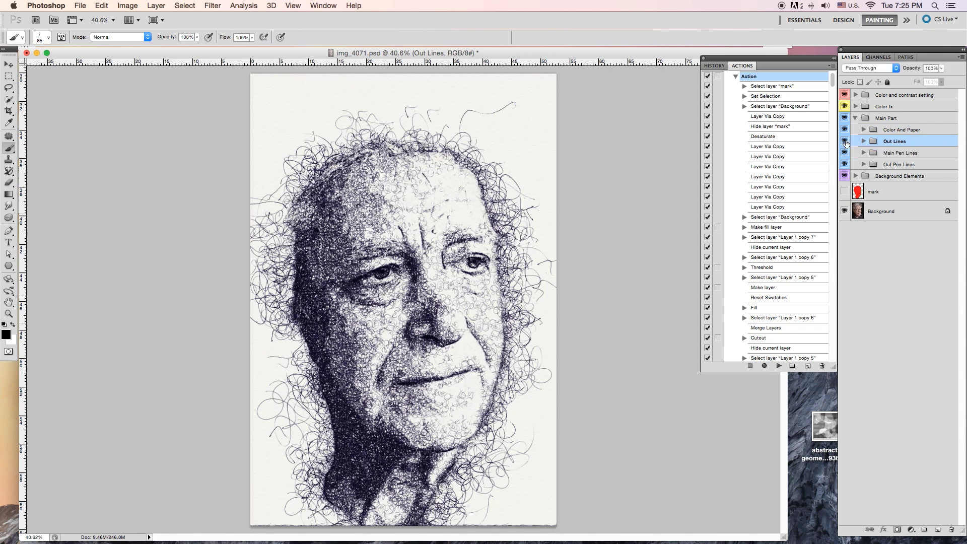
click(939, 155)
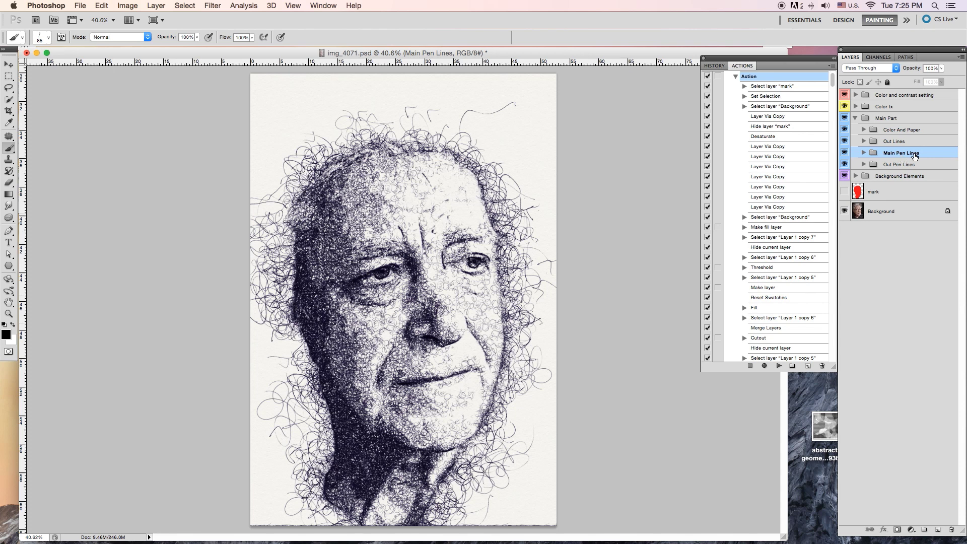
click(844, 153)
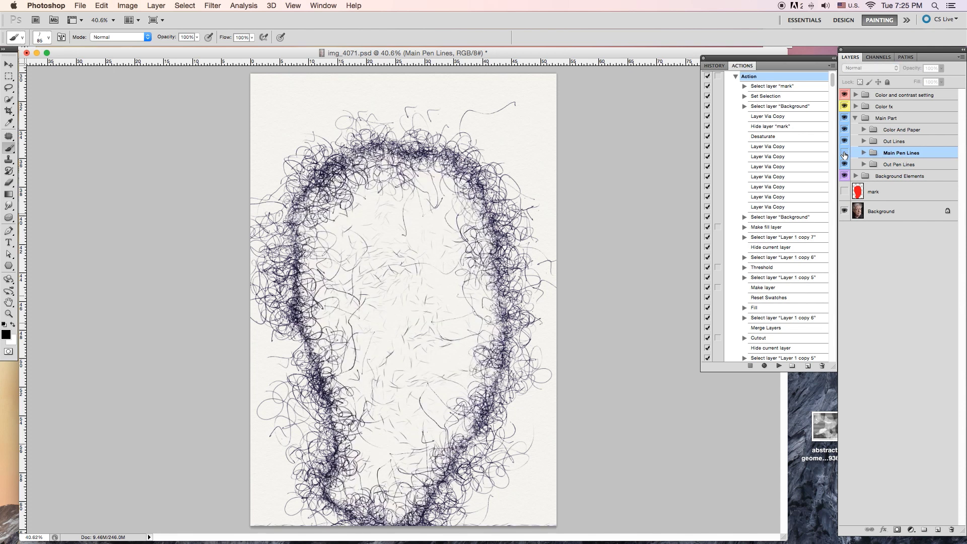
click(845, 152)
click(845, 153)
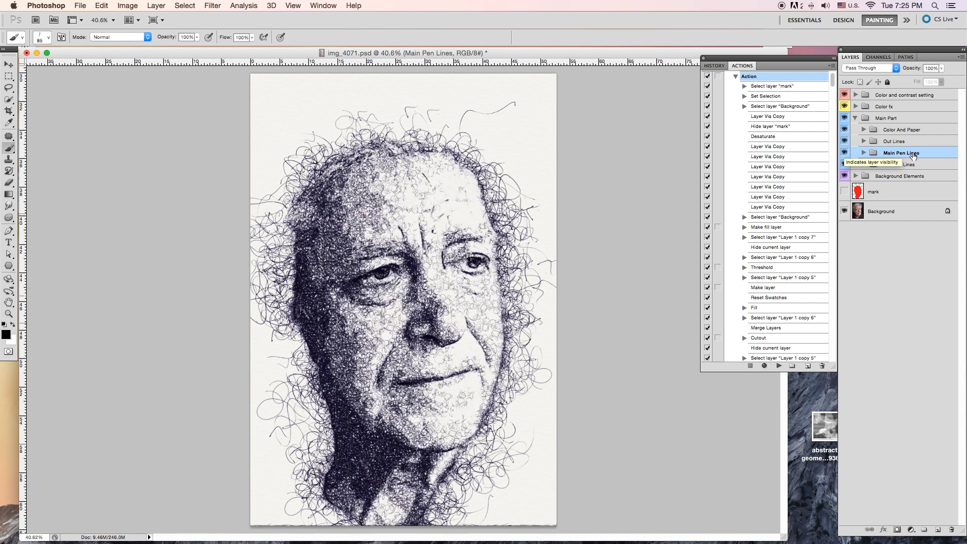
Step: Toggle Out Pen Lines and Background Elements to compare, leaving both visible
click(926, 163)
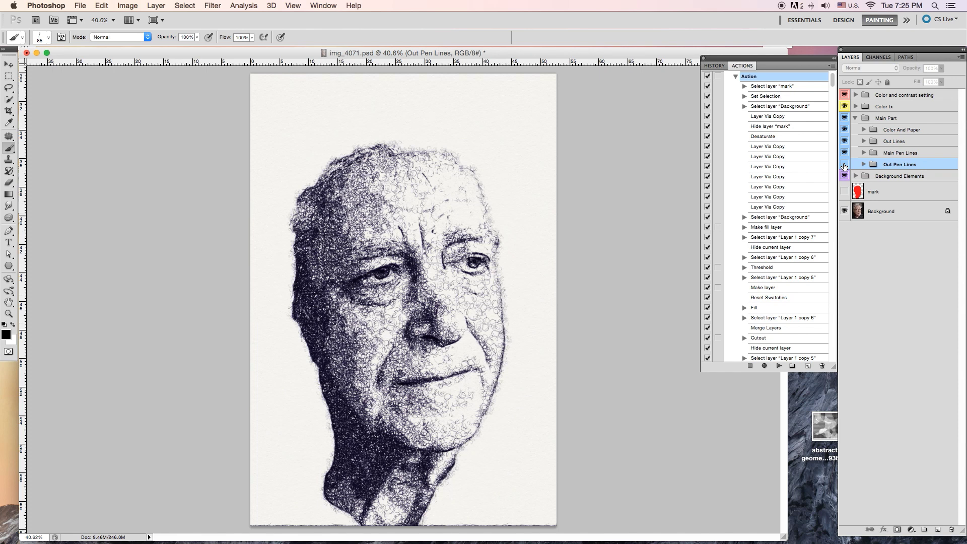
click(845, 165)
click(844, 165)
click(845, 165)
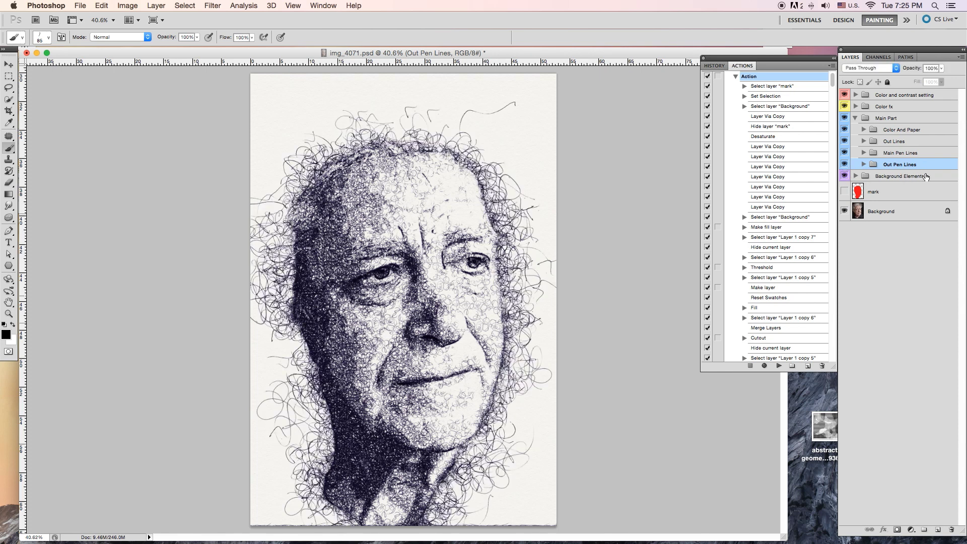
click(858, 177)
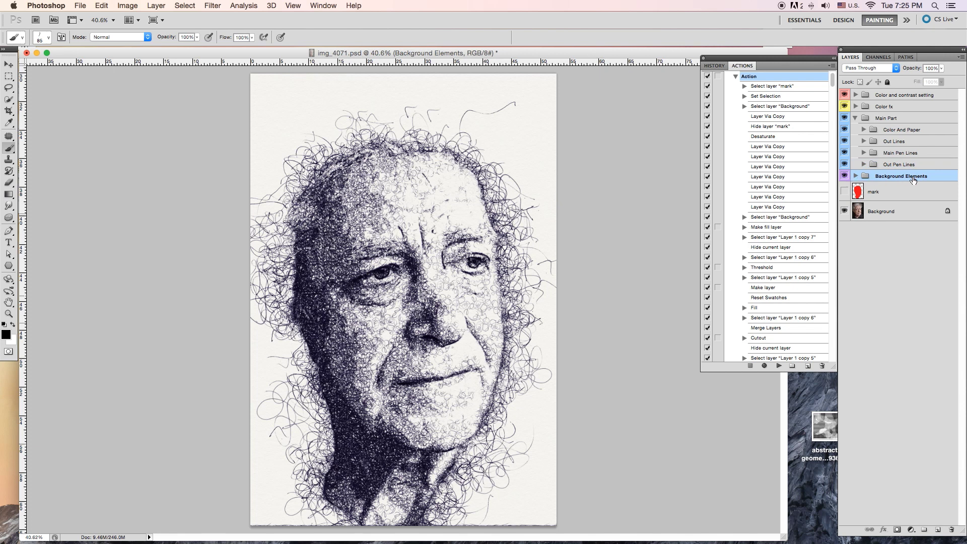
click(844, 176)
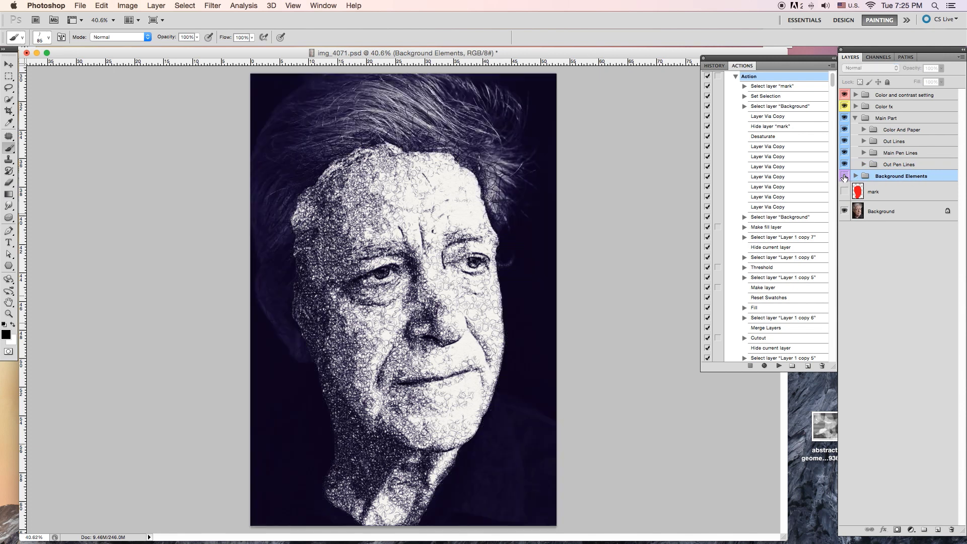
click(845, 176)
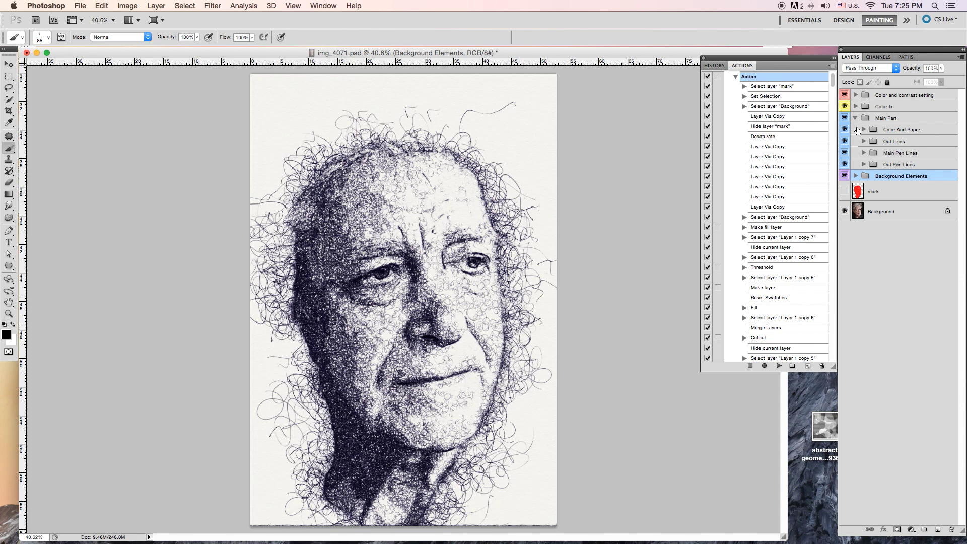
Step: Collapse Main Part, preview the purple, sepia and blue Color effects tints, then collapse Color fx
click(855, 118)
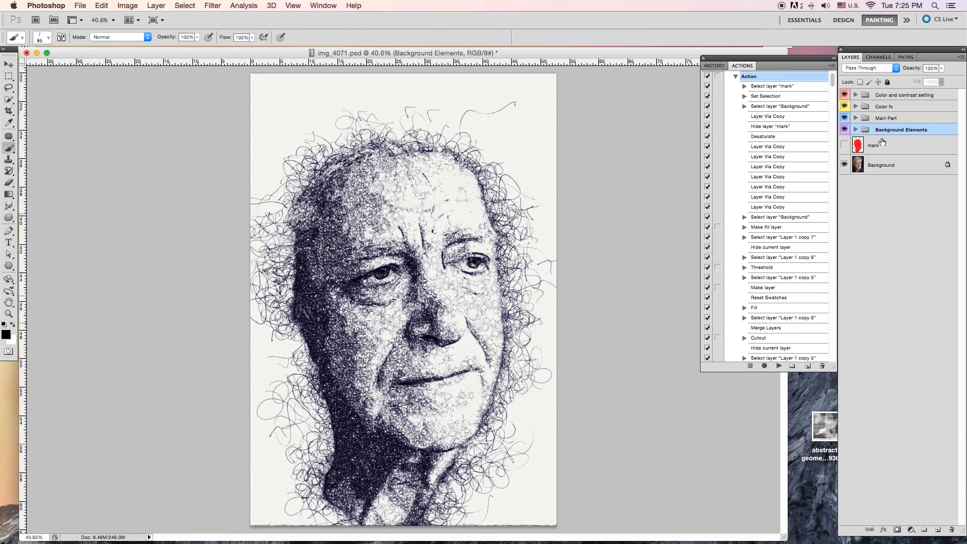
click(913, 109)
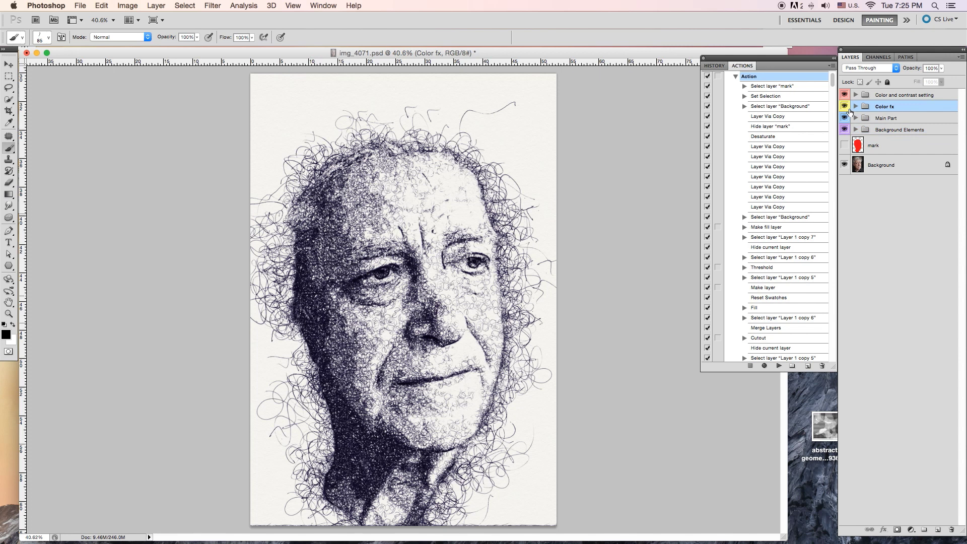
click(855, 107)
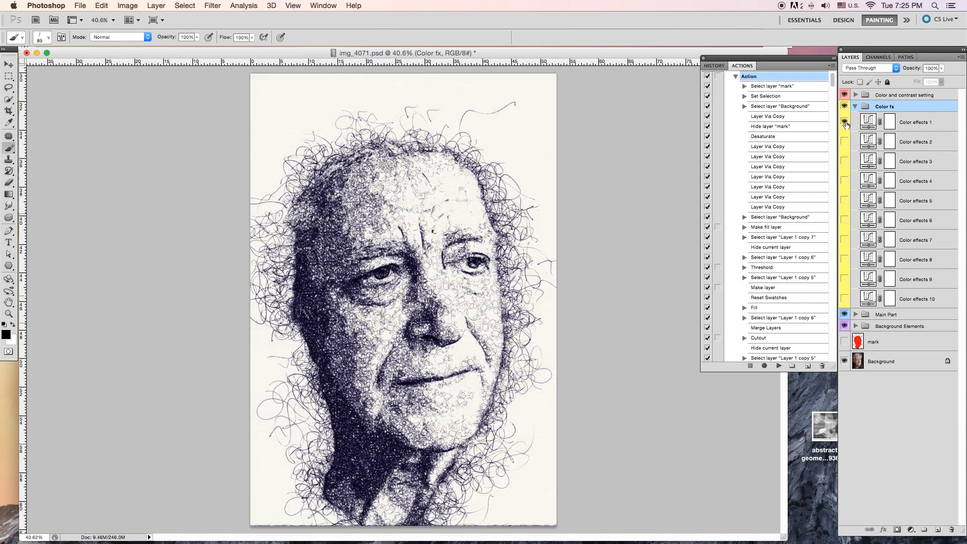
click(845, 122)
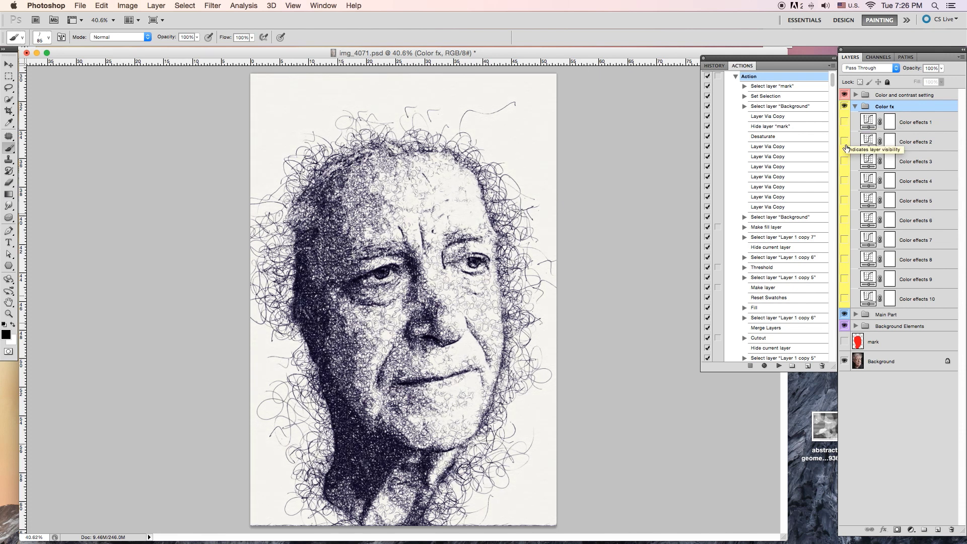
click(845, 142)
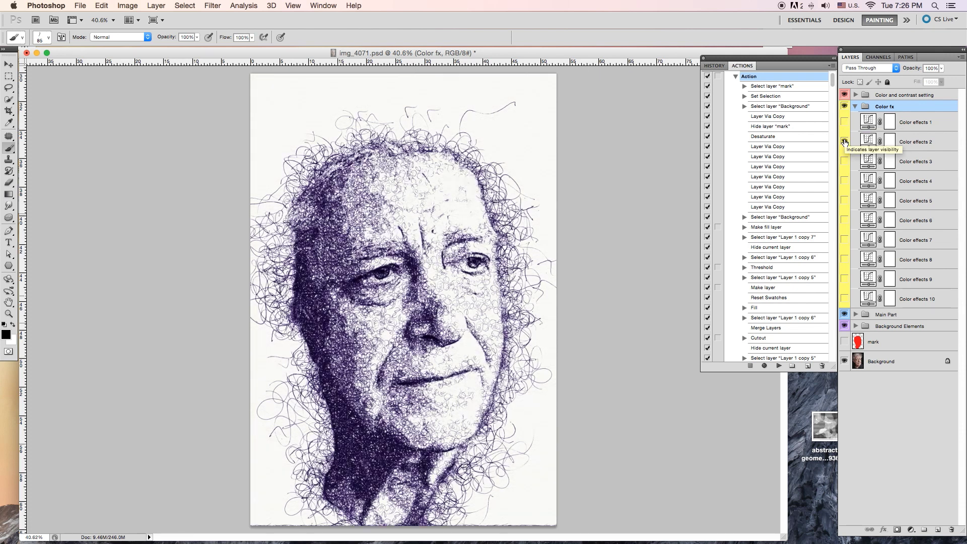
click(845, 142)
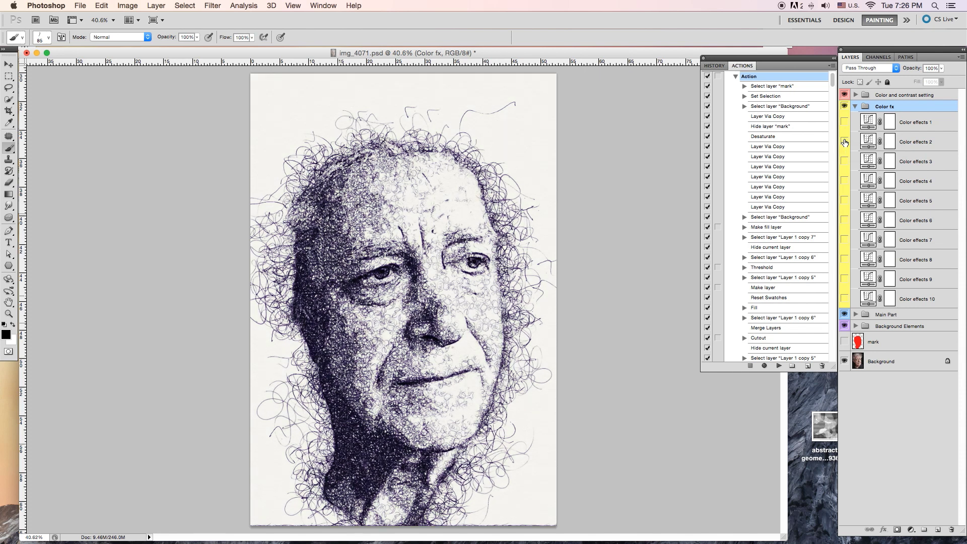
click(844, 161)
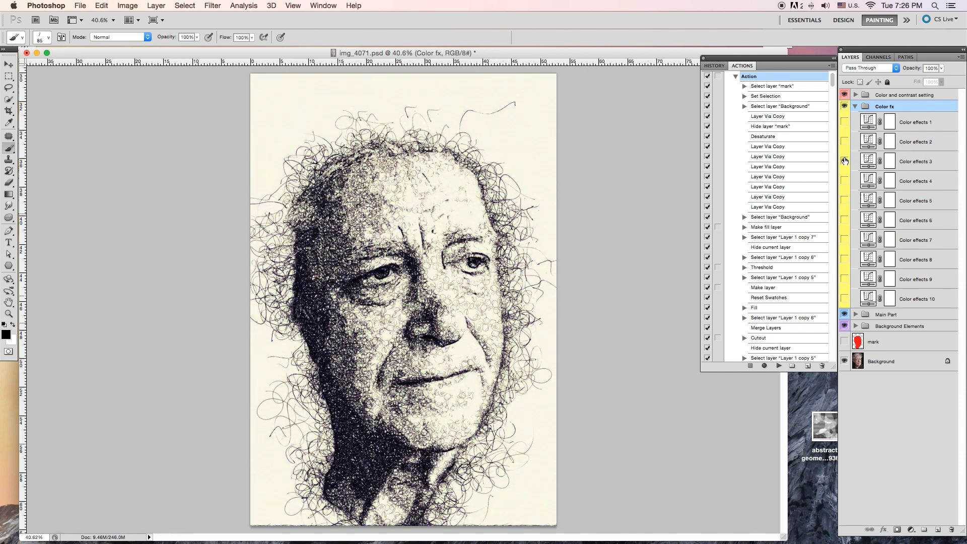
click(845, 162)
click(844, 181)
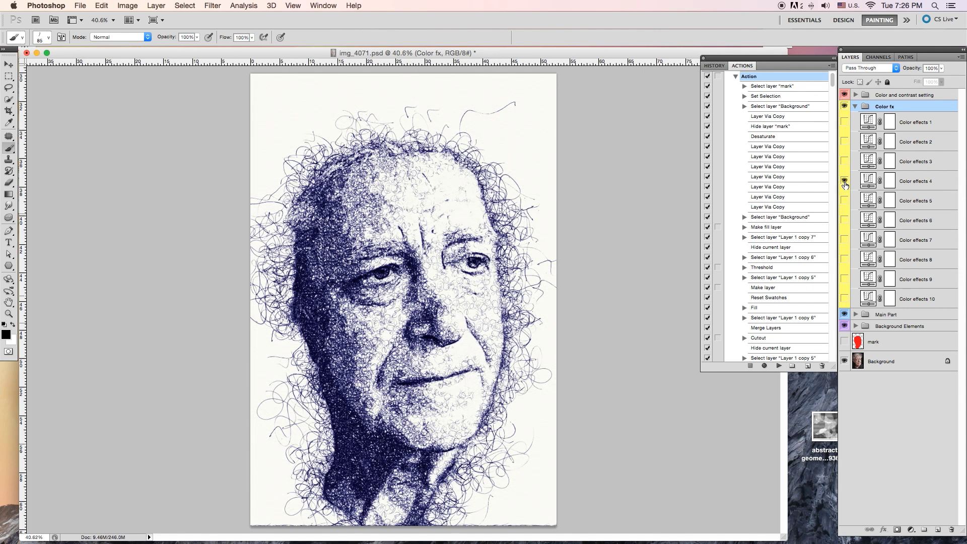
click(845, 184)
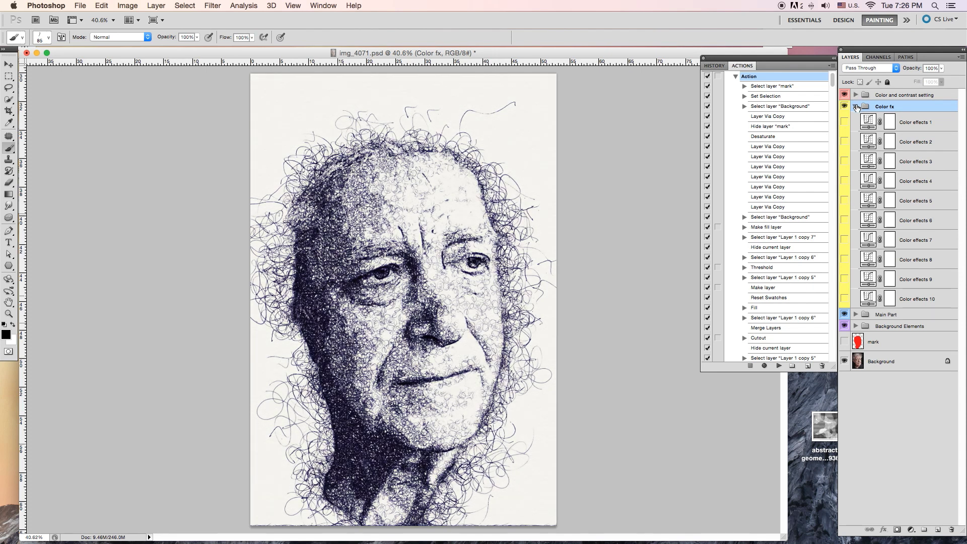
click(856, 106)
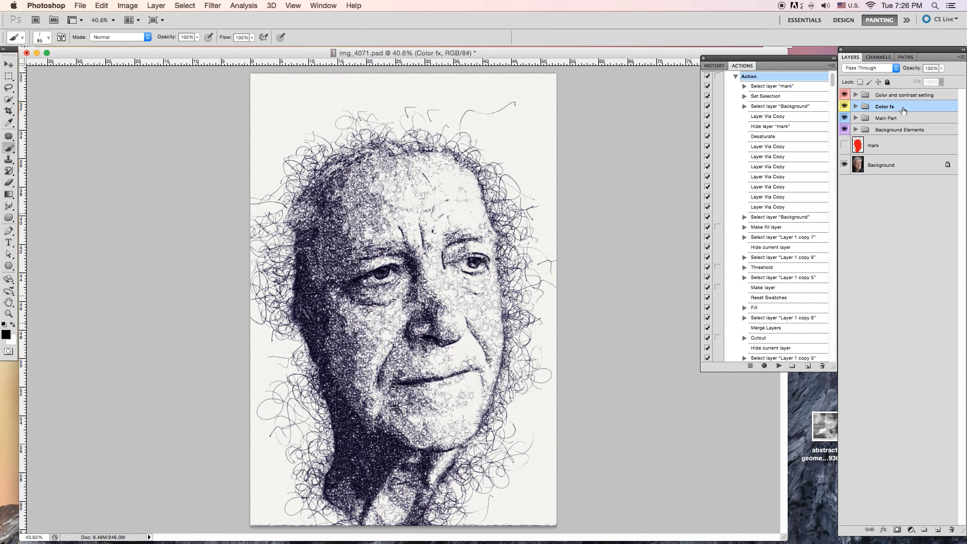
Step: Expand the Color and contrast setting group and preview the Gradient Fill 1 and Color Fill 1 tints, hiding each again
click(913, 94)
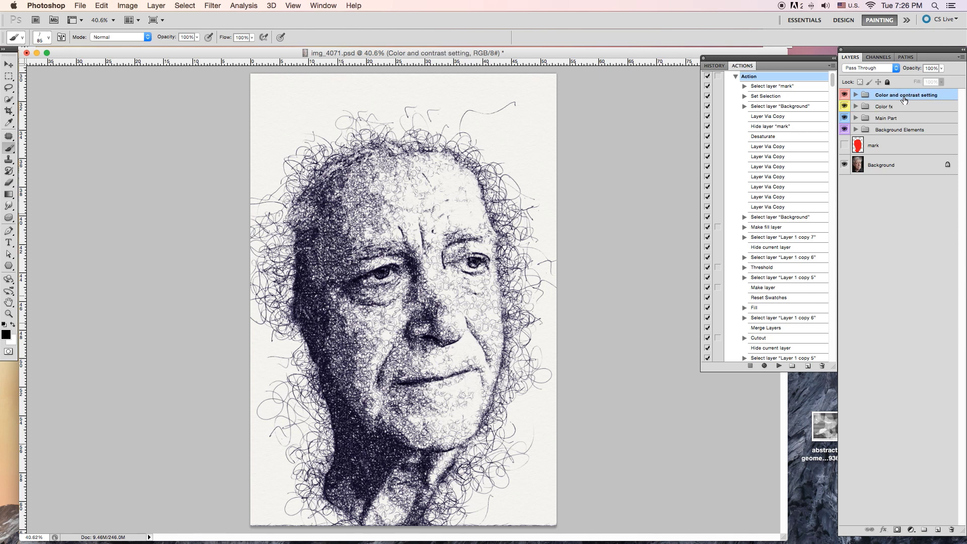
click(855, 94)
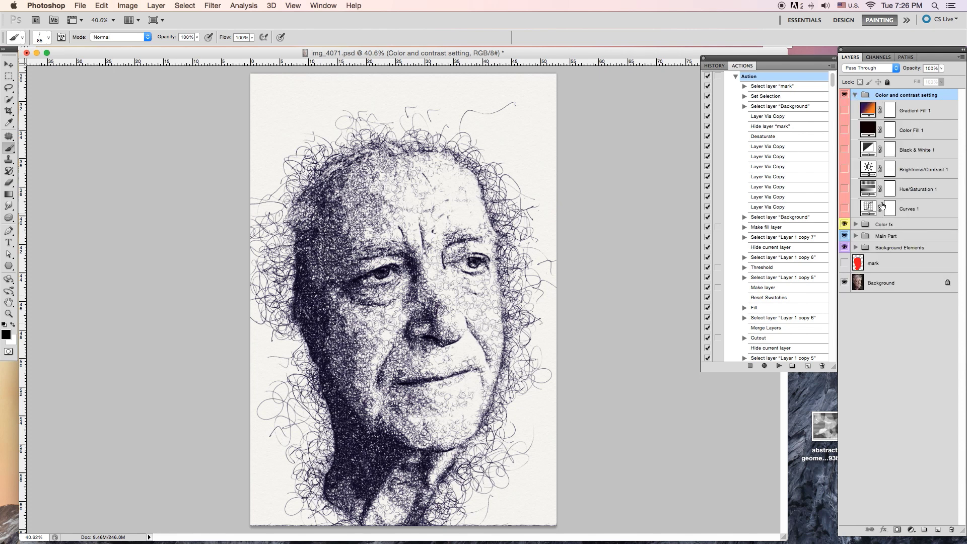
click(932, 111)
click(844, 111)
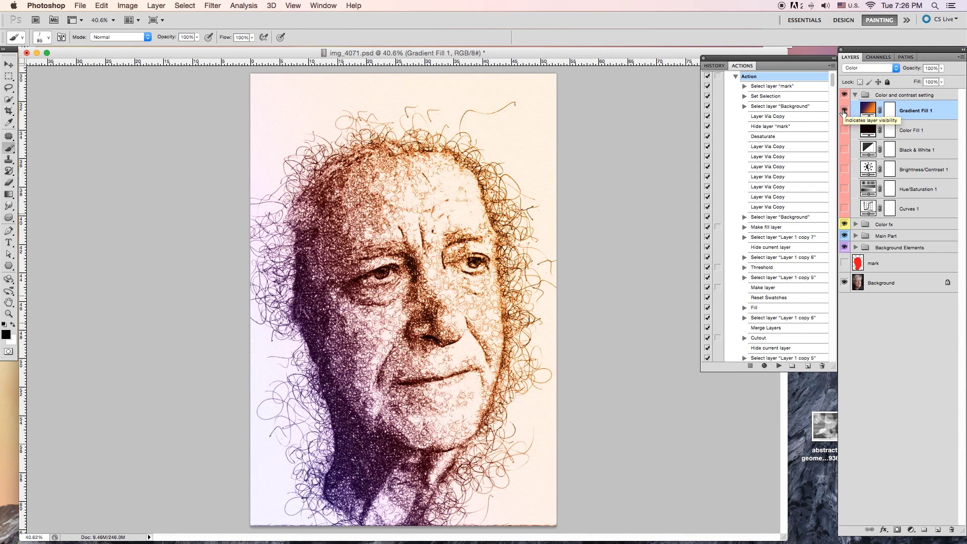
click(844, 111)
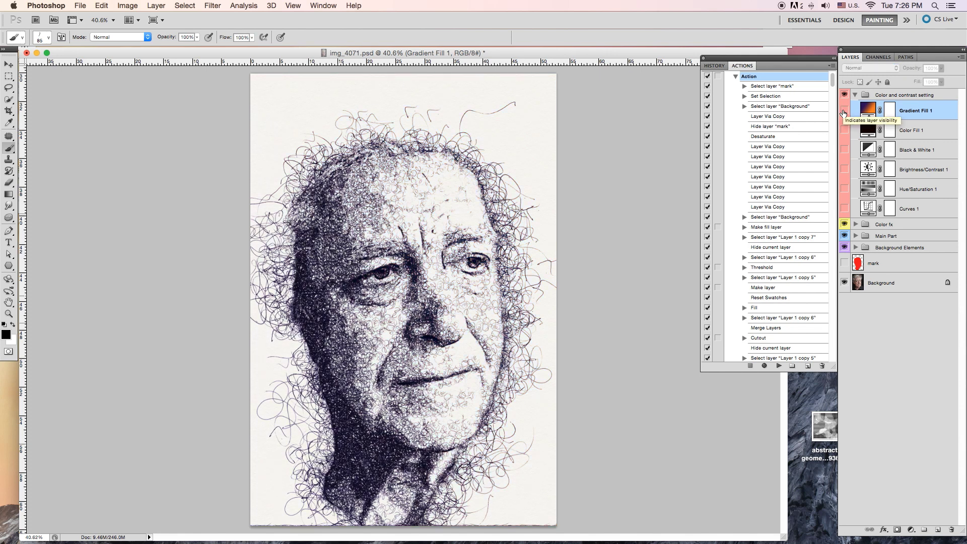
click(925, 130)
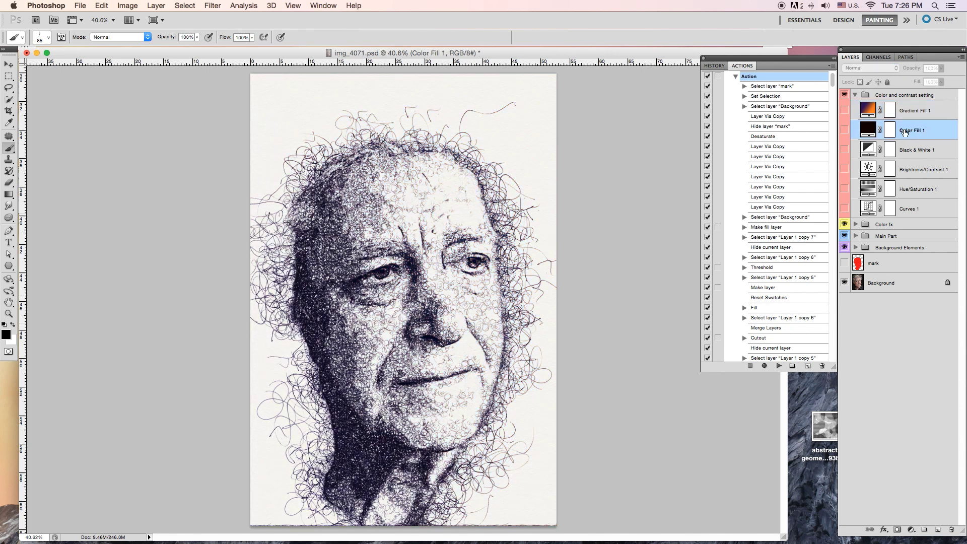
click(844, 130)
click(845, 130)
Step: Preview the greyscale Black & White 1 look, hide it, then turn on Brightness/Contrast 1
click(907, 146)
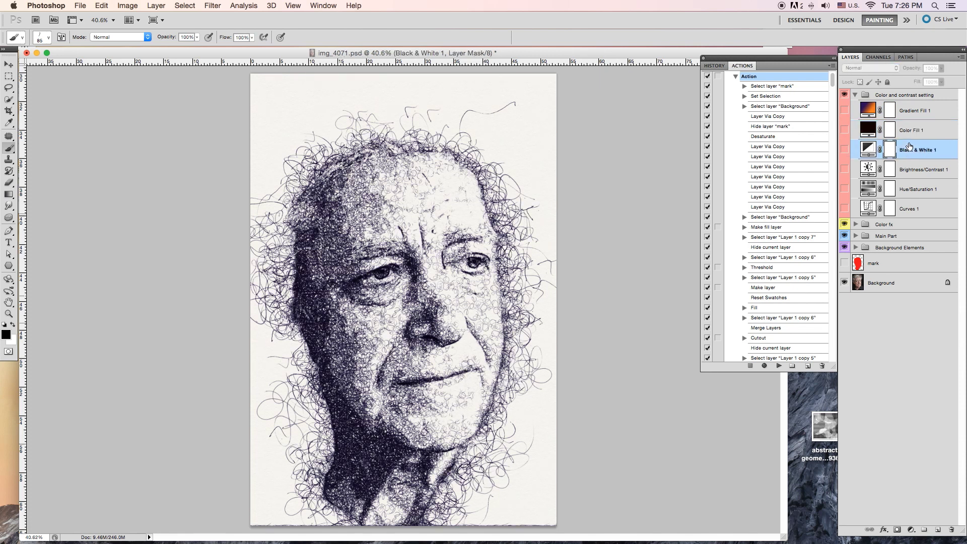
click(845, 150)
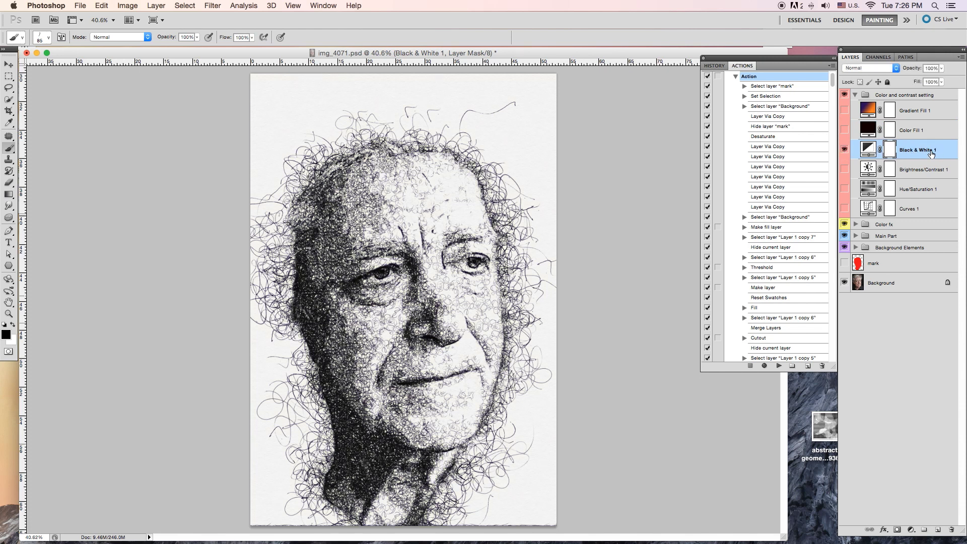
click(845, 150)
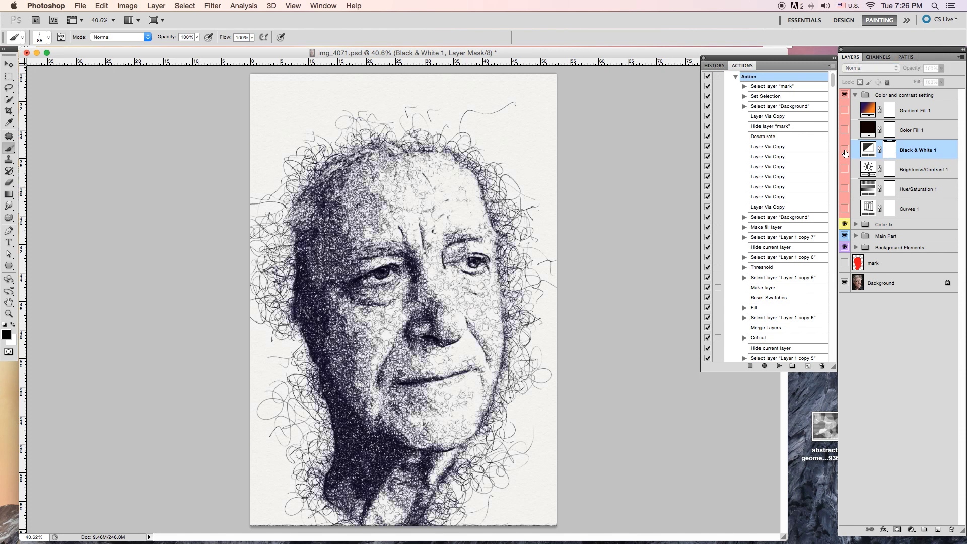
click(925, 168)
click(845, 169)
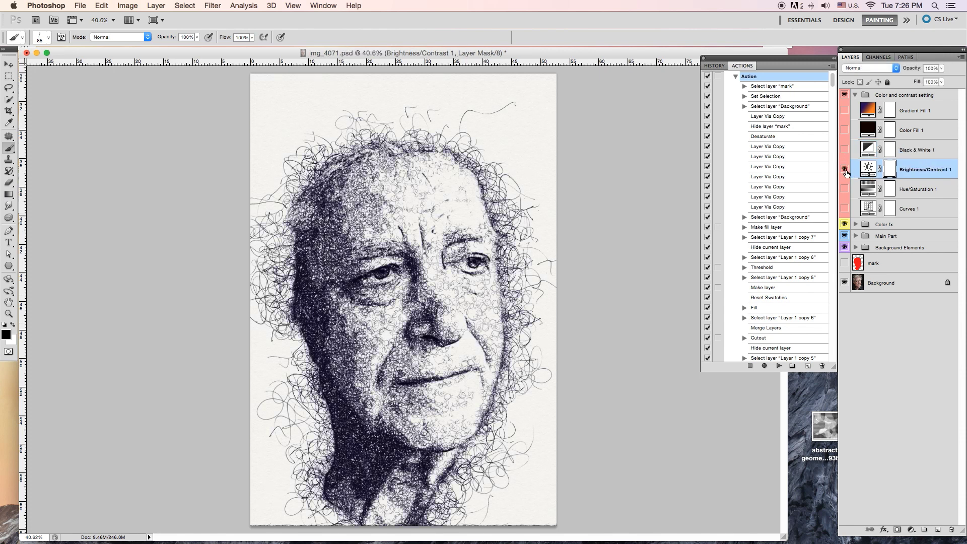
Step: Try a brighter Brightness/Contrast 1 setting, reset brightness to 0, and hide the layer again
double_click(869, 171)
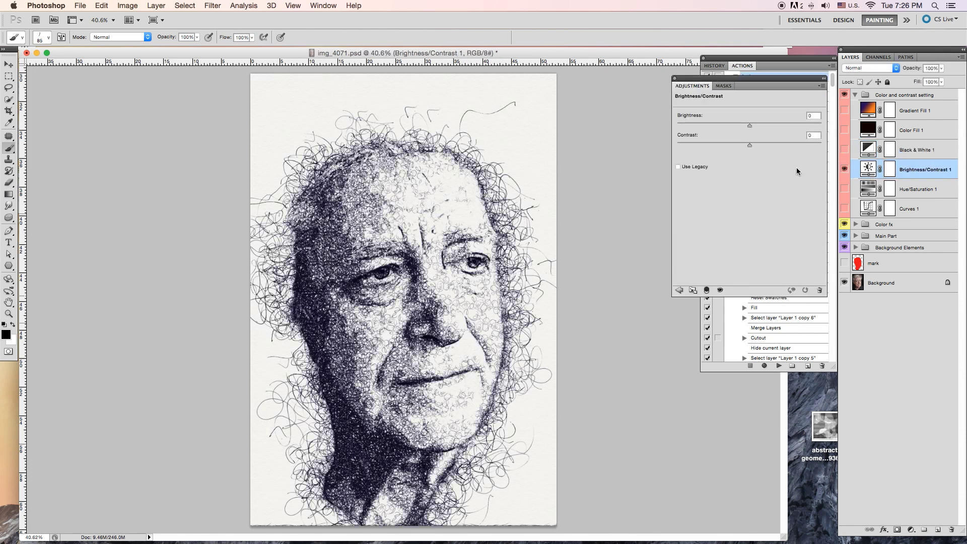
mouse_move(749, 124)
mouse_down()
mouse_move(768, 126)
mouse_move(726, 133)
mouse_move(814, 137)
mouse_move(751, 135)
mouse_up()
click(813, 114)
text(0)
click(674, 78)
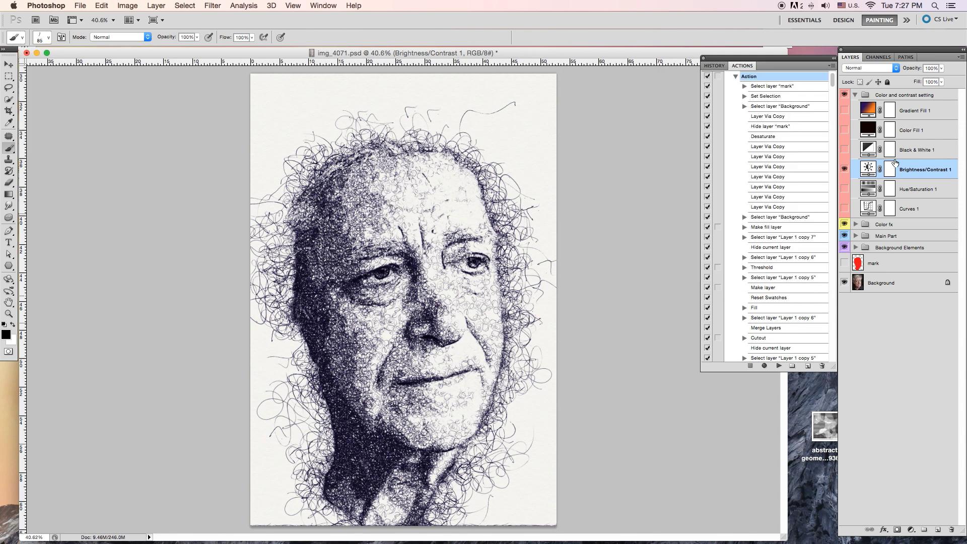
click(844, 169)
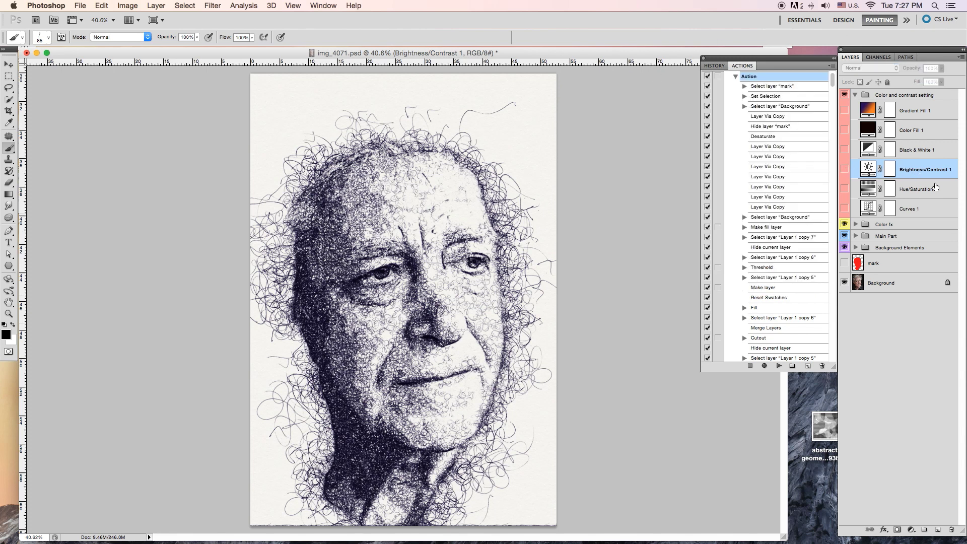
Step: Turn on Hue/Saturation 1 and try shifting the portrait's hue to +177
click(935, 187)
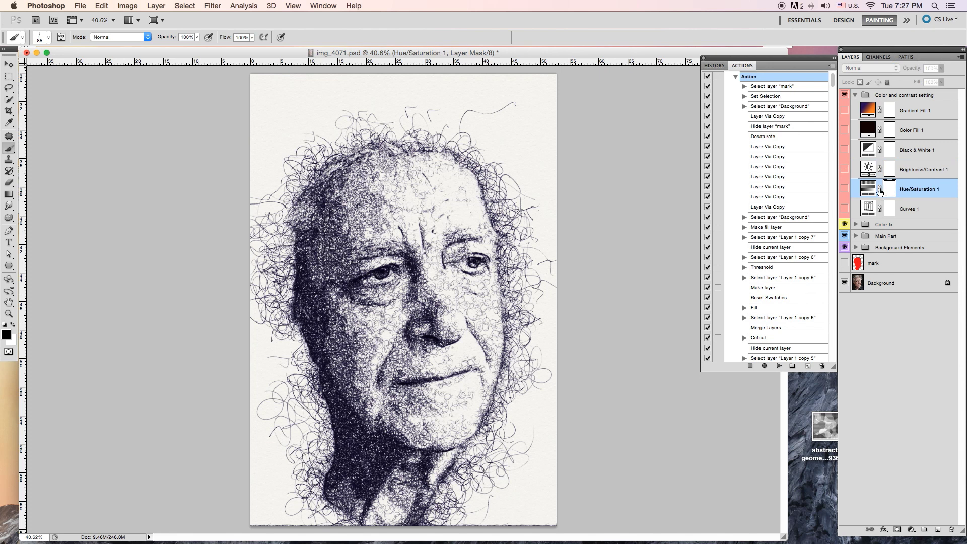
click(845, 188)
double_click(869, 189)
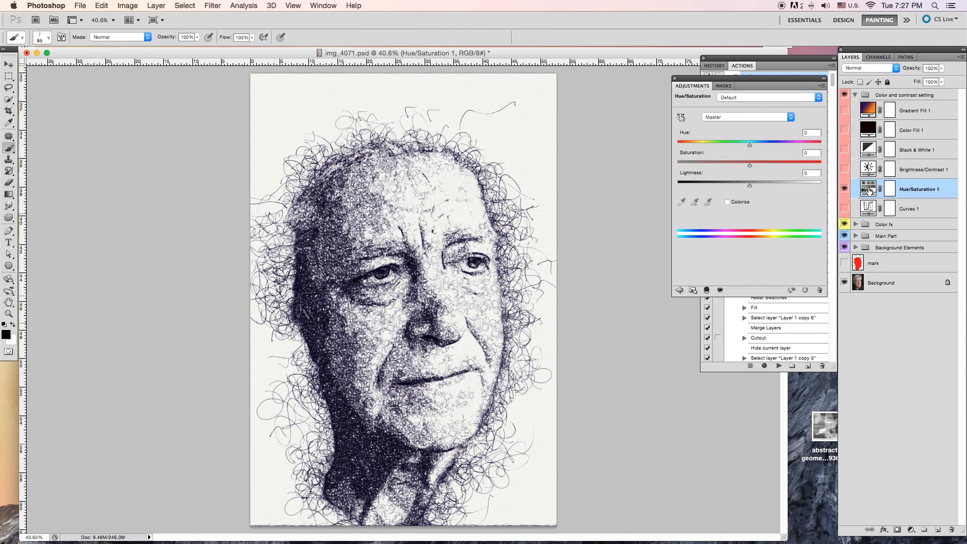
mouse_move(751, 146)
mouse_down()
mouse_move(820, 146)
mouse_move(654, 149)
mouse_move(750, 156)
mouse_move(762, 146)
mouse_up()
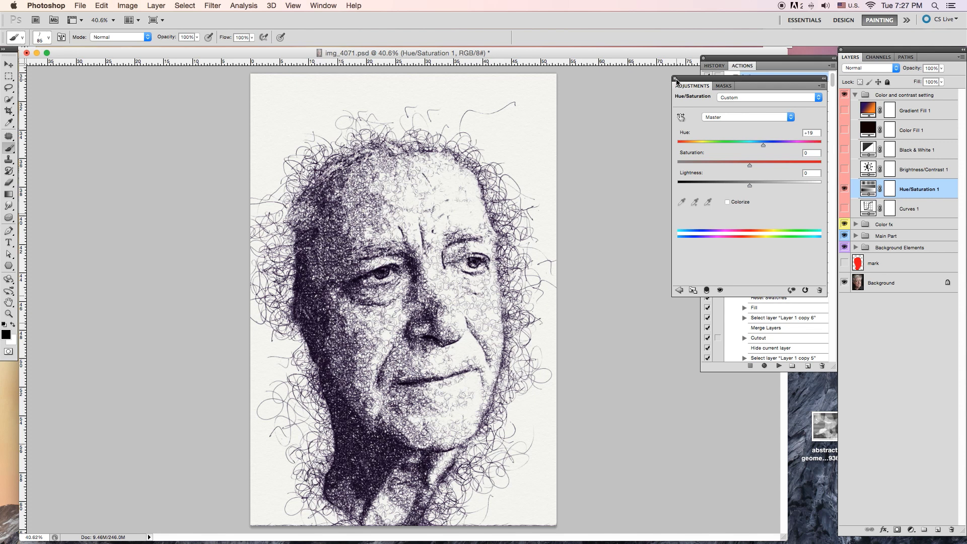
Step: Preview a colorize tint at hue 45, saturation 86, then drop colorize, keeping hue +19
click(727, 202)
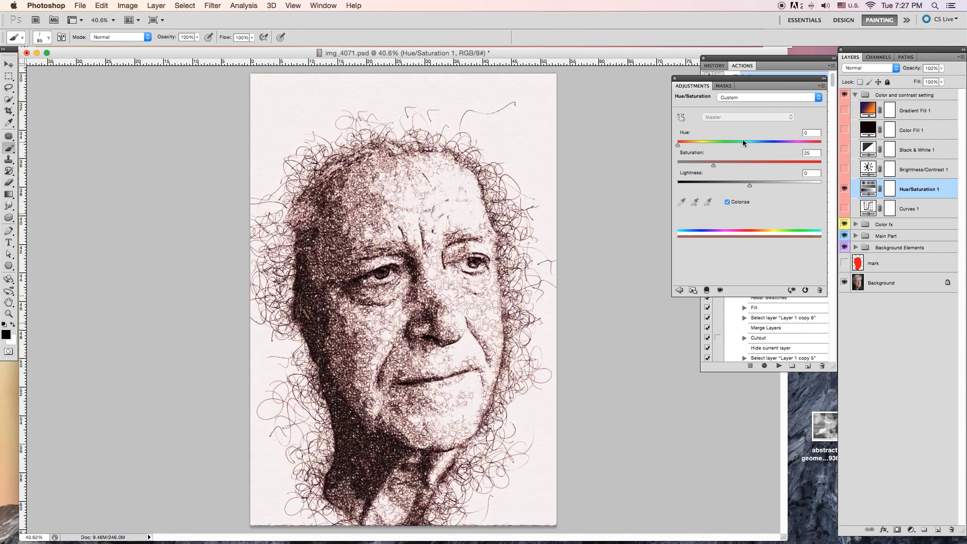
drag(677, 145, 817, 147)
drag(713, 163, 800, 165)
click(727, 201)
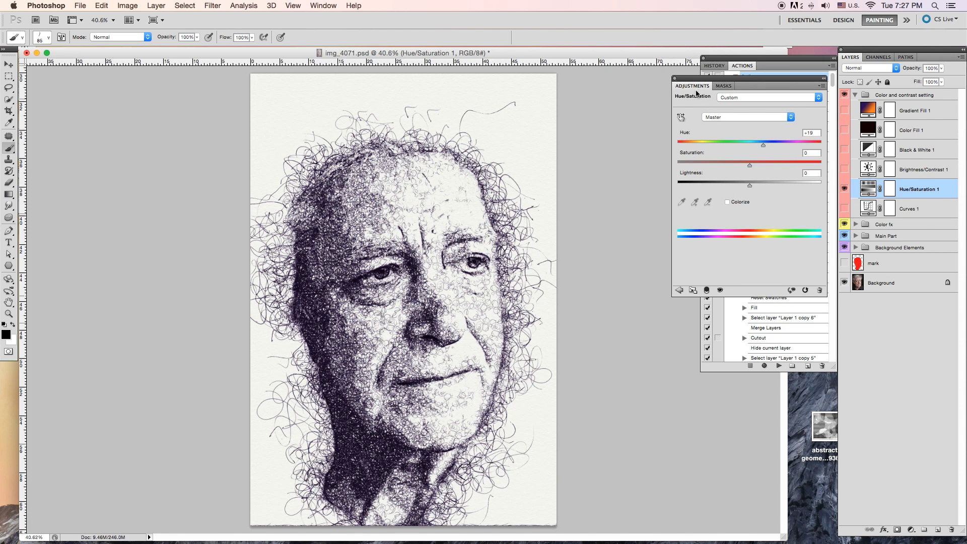
click(676, 79)
Step: Collapse the Color and contrast setting group and the expanded Scribble Pen Sketch action steps
click(927, 207)
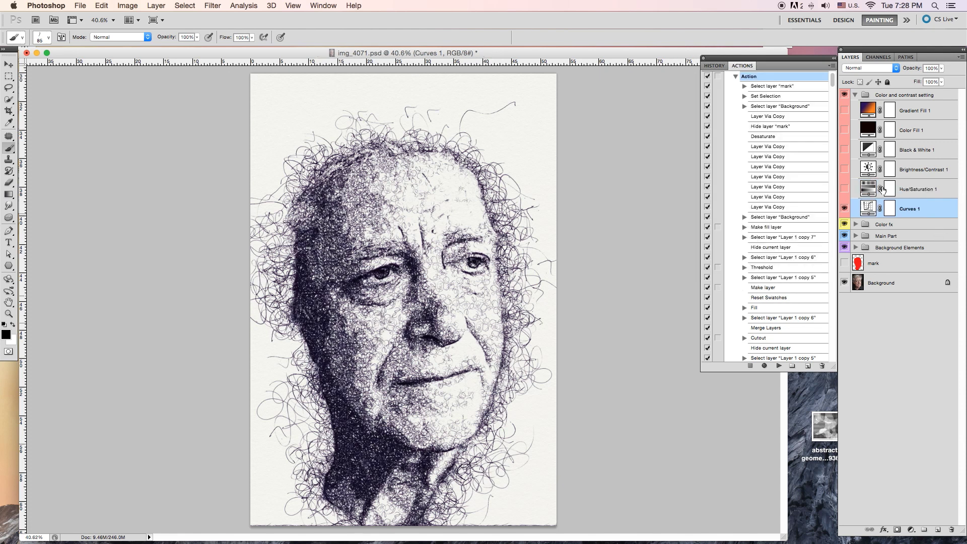
click(855, 95)
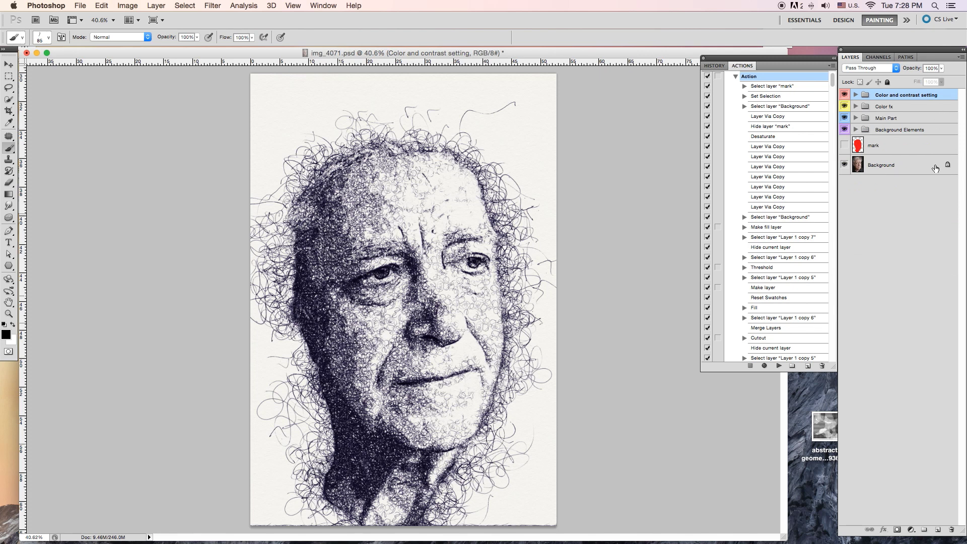
click(735, 77)
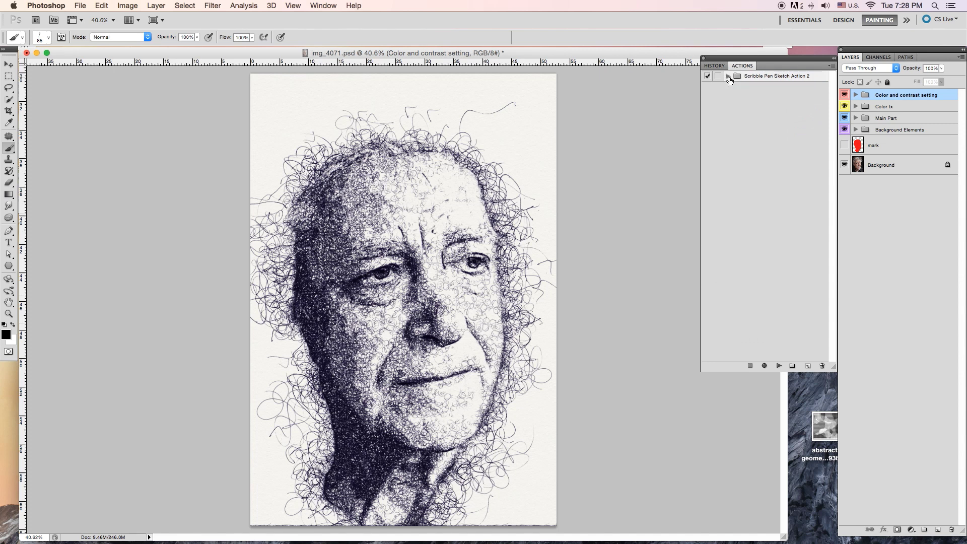